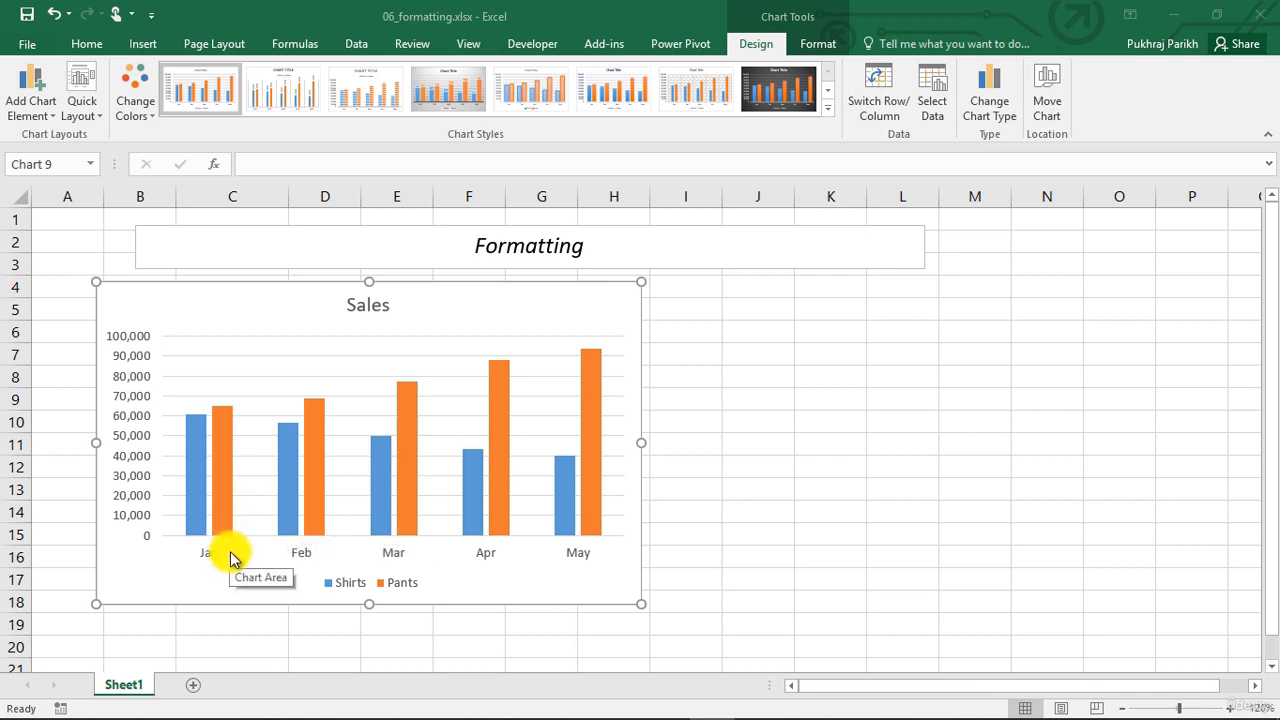
Open the formatting settings for the Sales chart's horizontal axis and switch them to the chart area
click(298, 555)
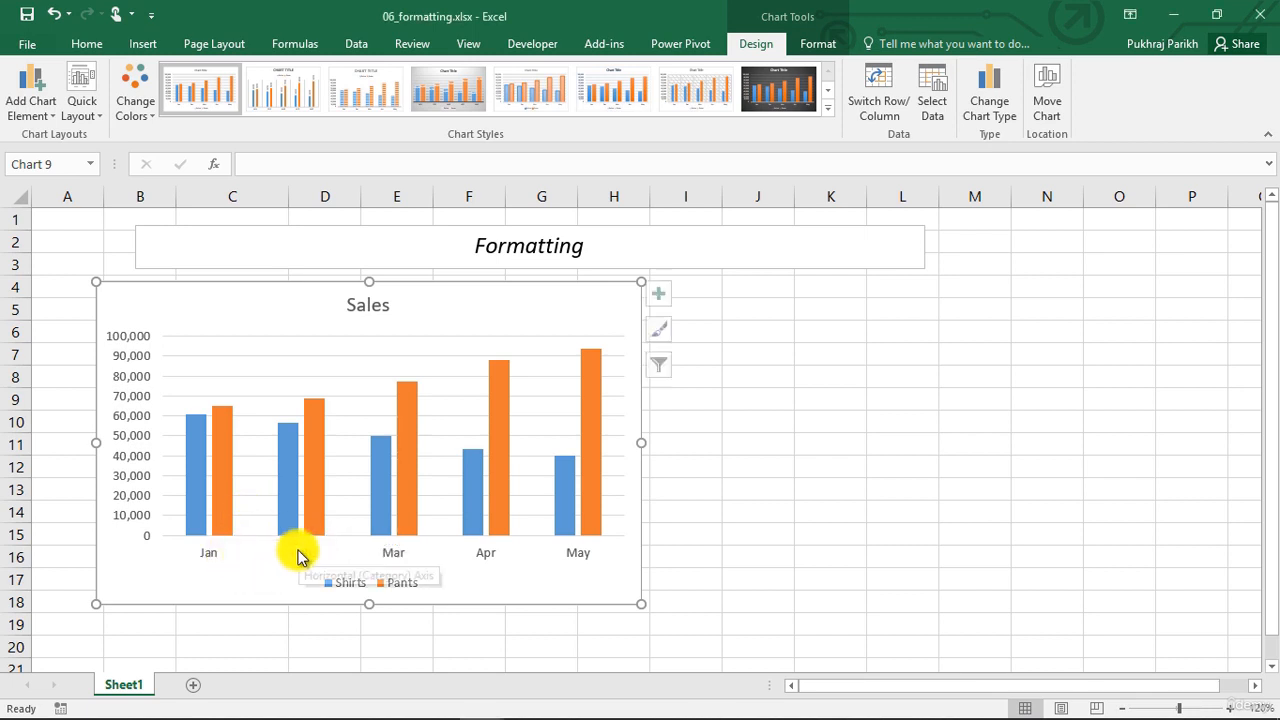
click(298, 555)
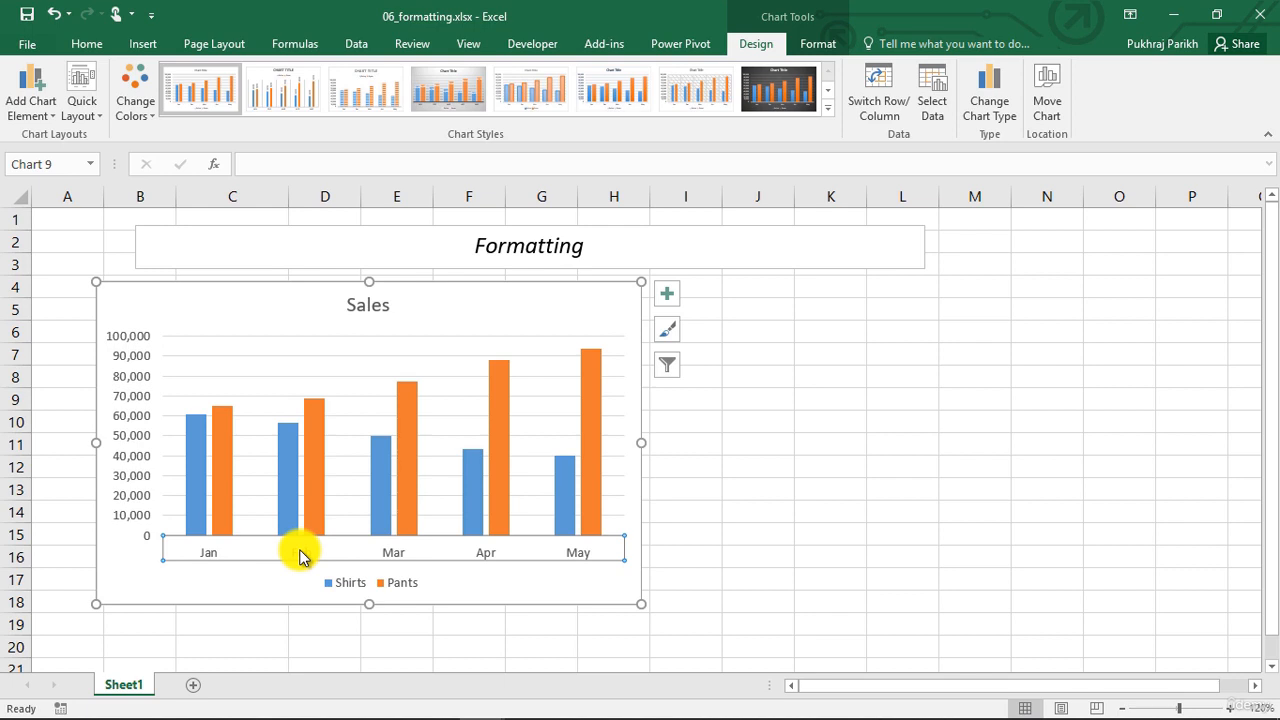
right_click(299, 556)
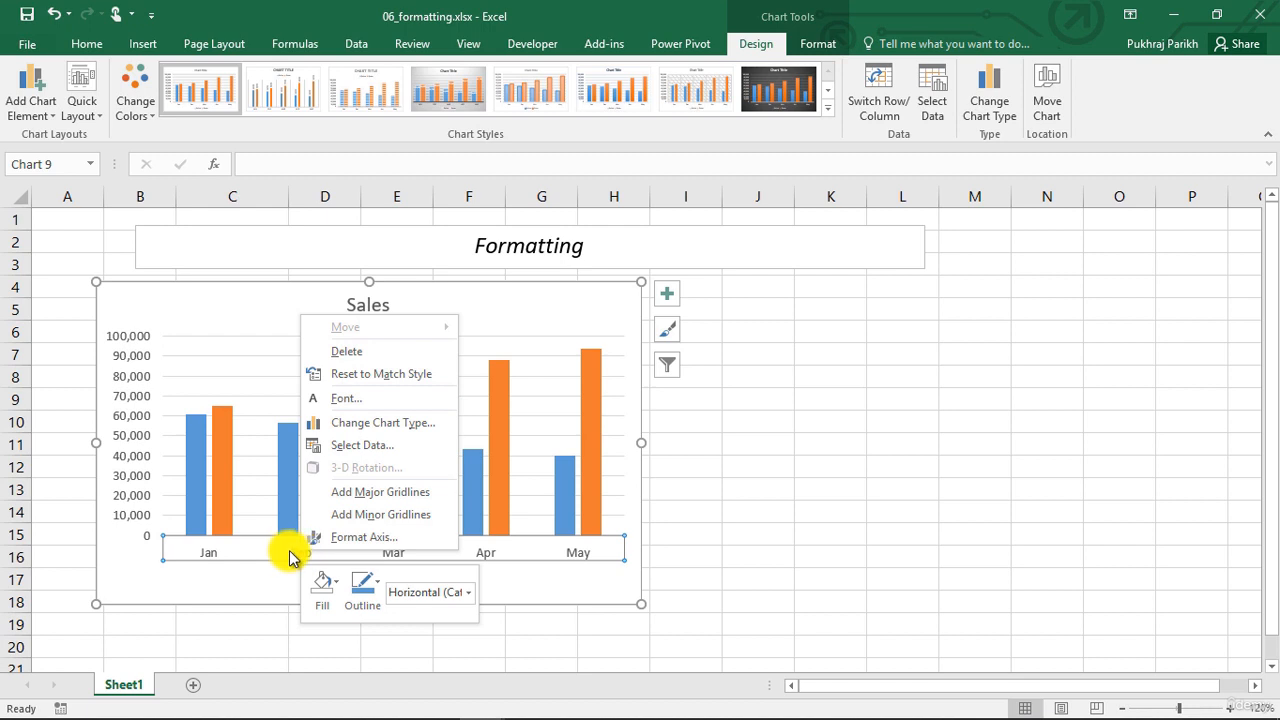
click(370, 545)
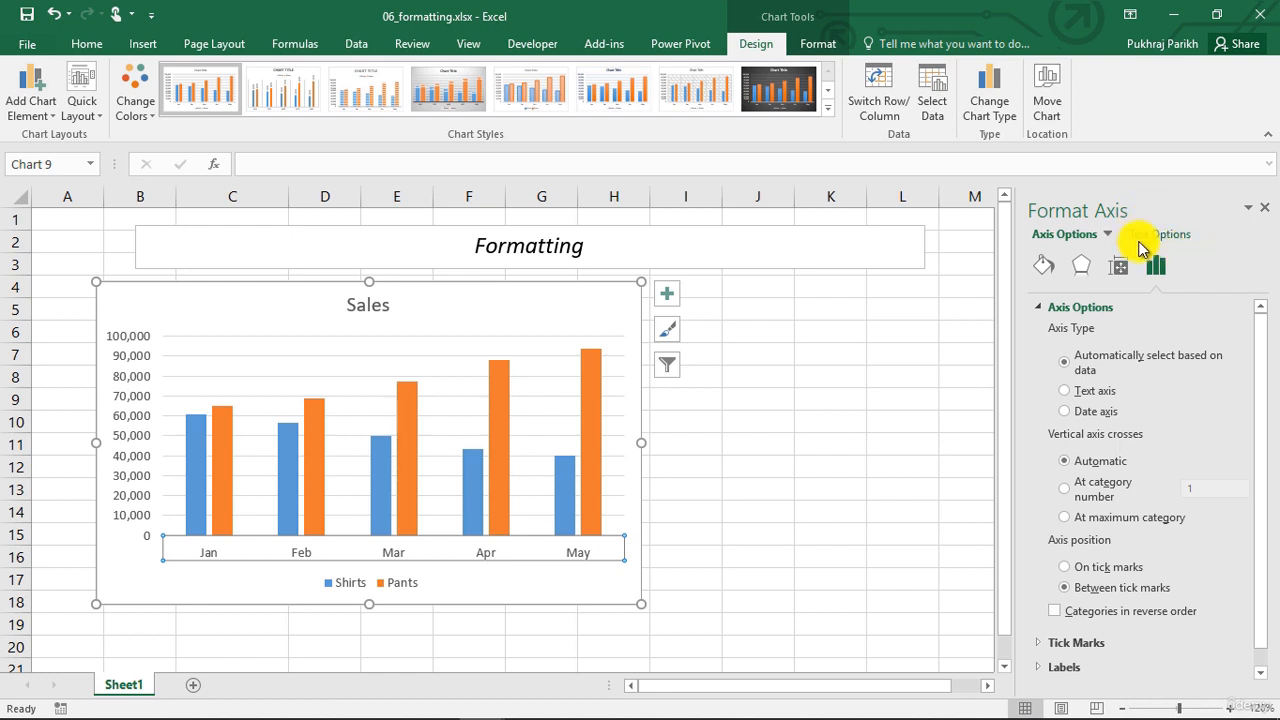
click(1107, 236)
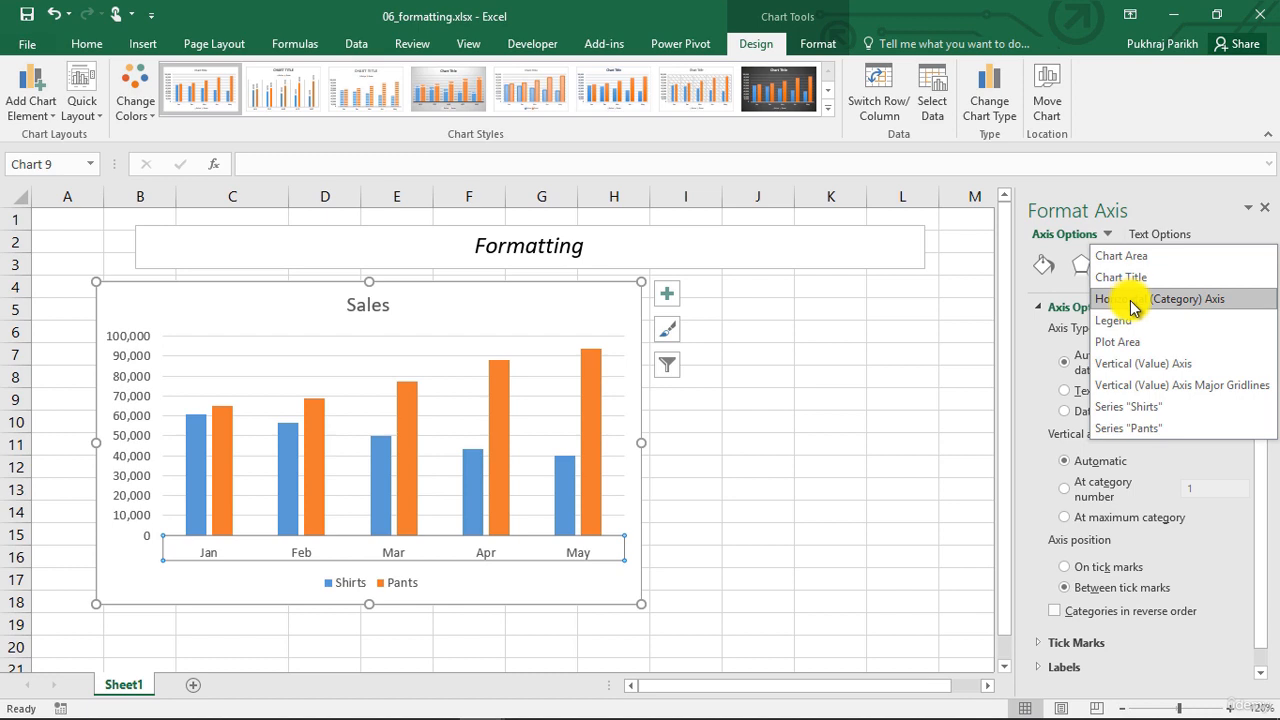
click(1143, 261)
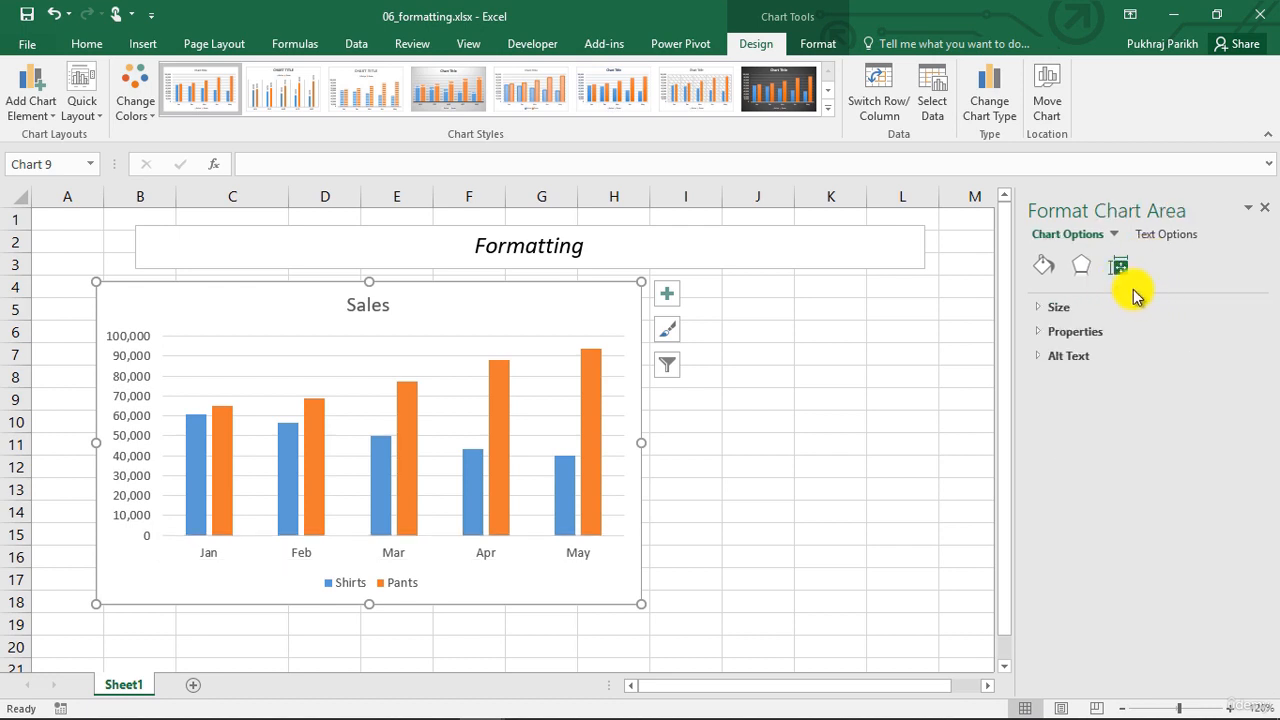
Look through the chart area's fill and line, effects, and size and properties settings
click(1053, 272)
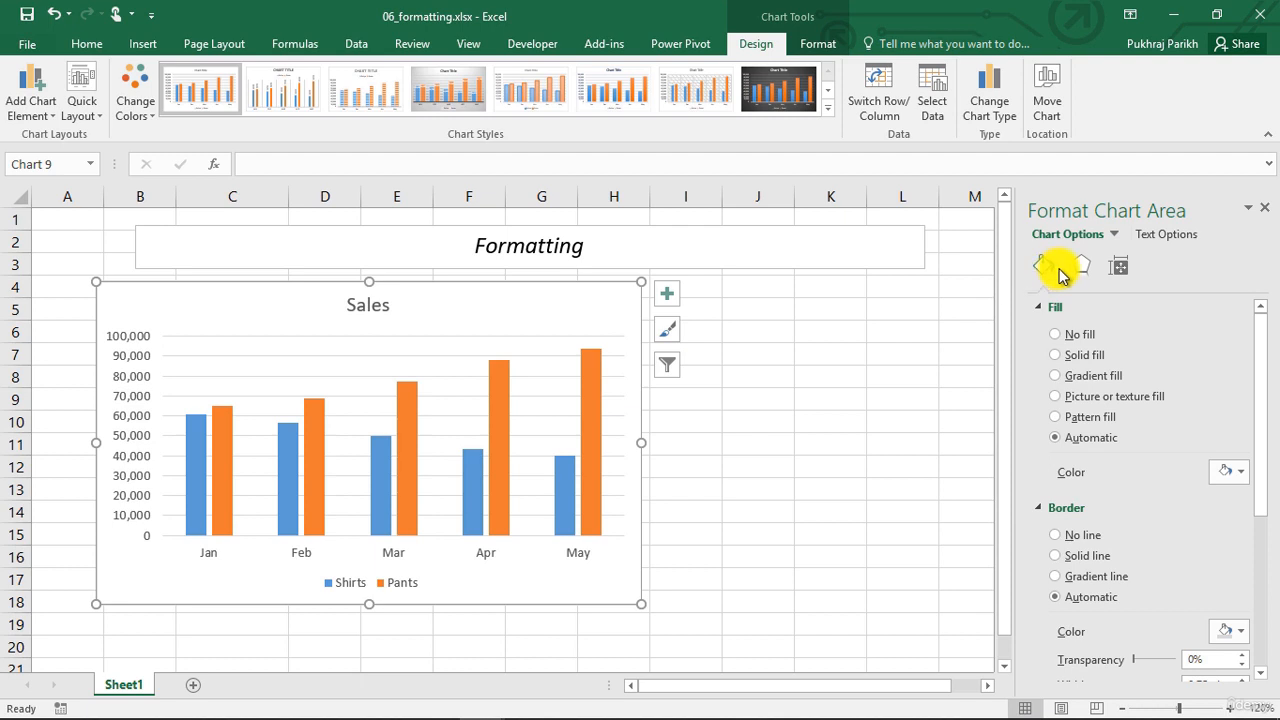
click(1081, 268)
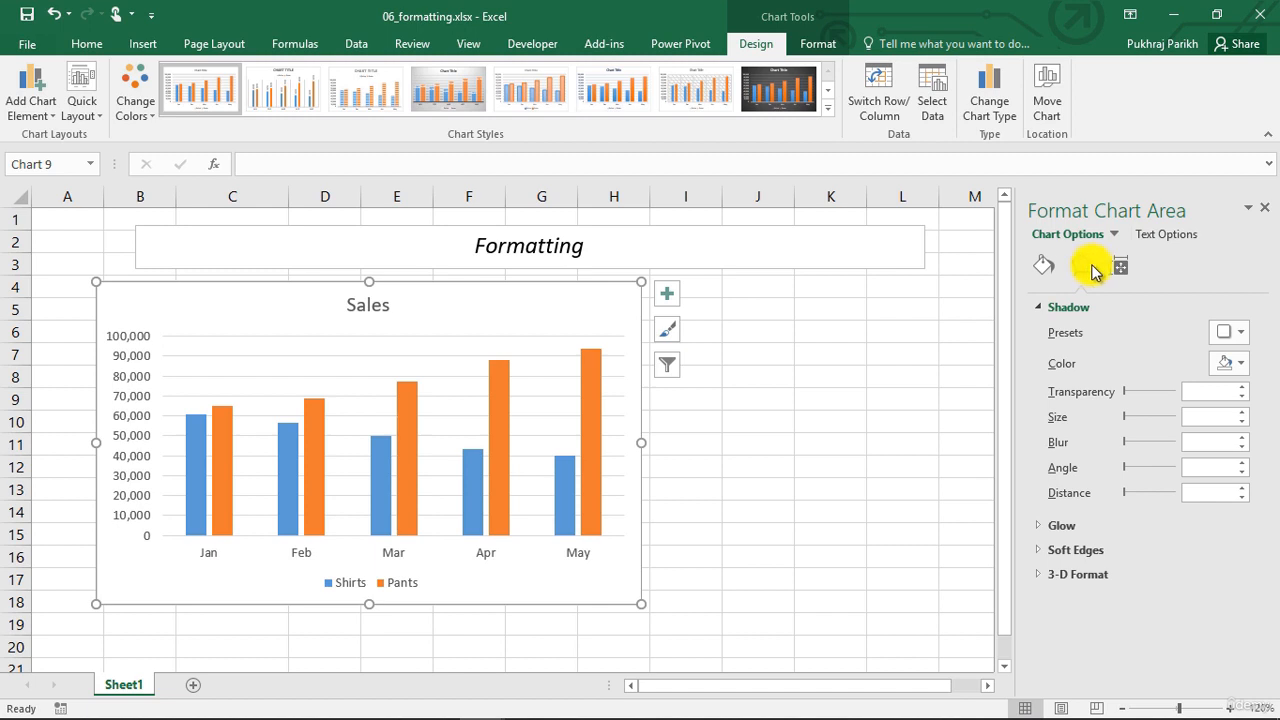
click(1121, 267)
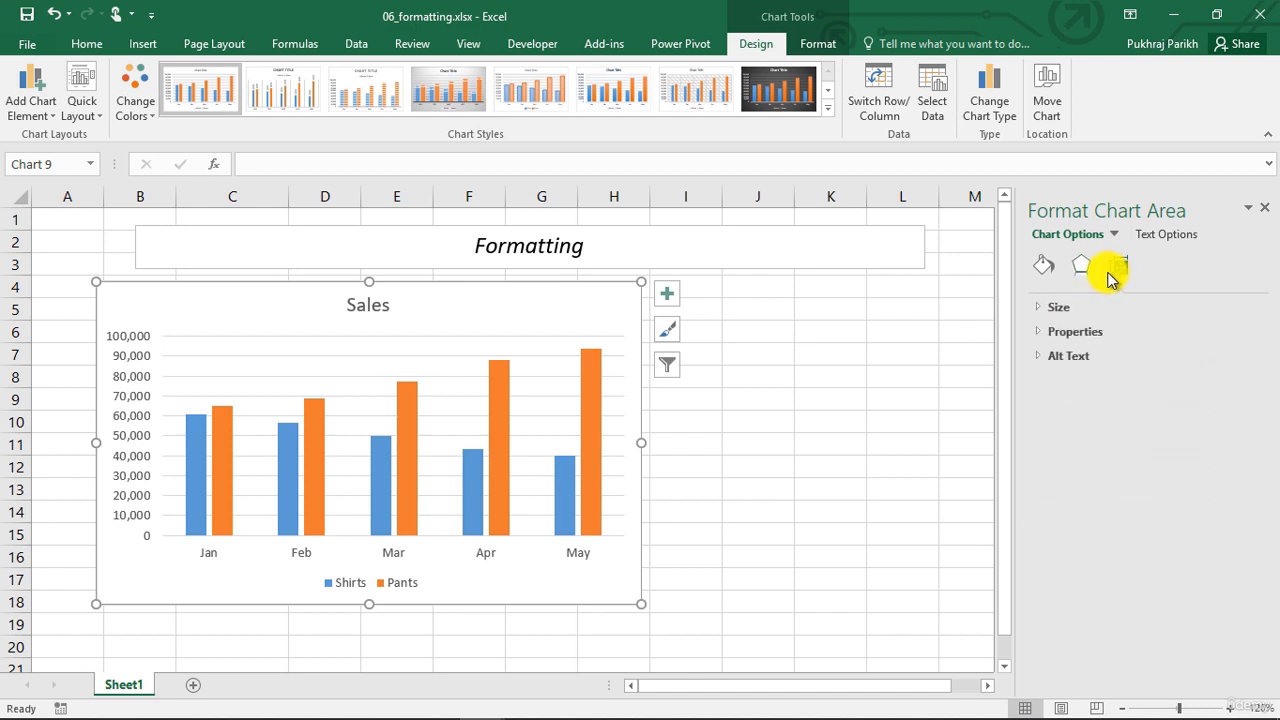
Enlarge the chart to about 5.3 inches wide and set its height to 3.2 inches using the size settings
click(1044, 312)
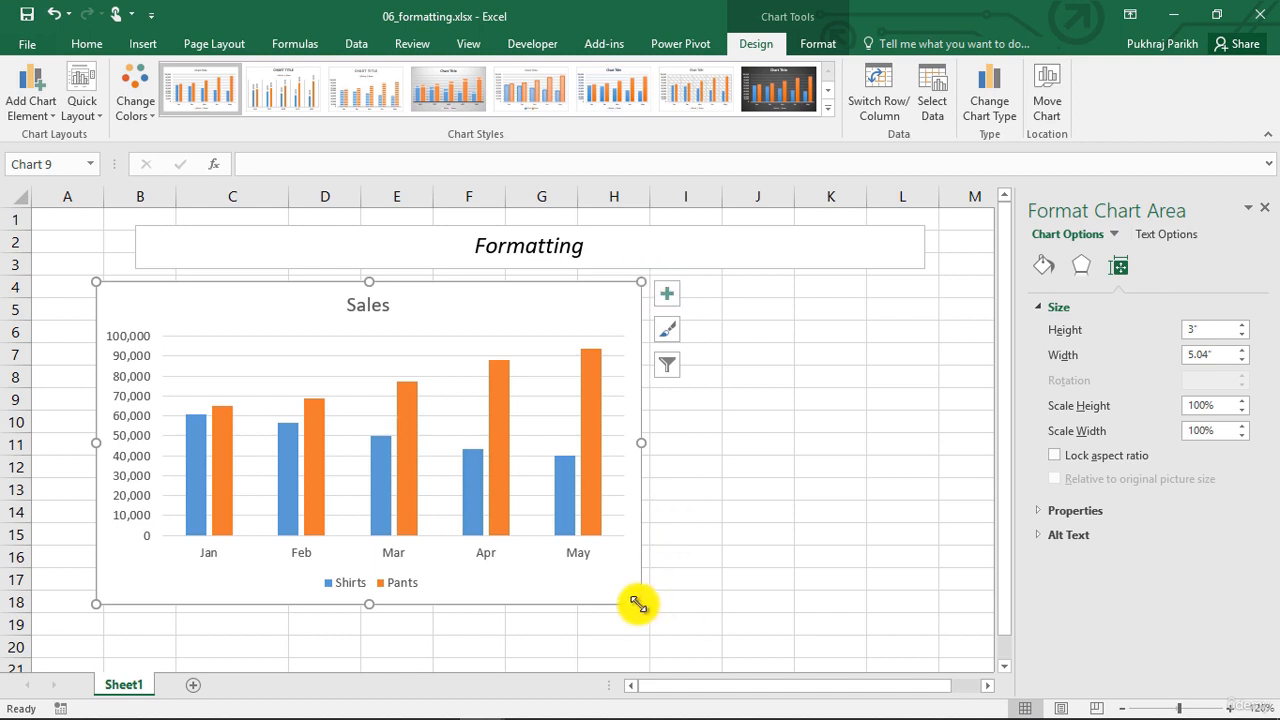
drag(642, 604, 669, 635)
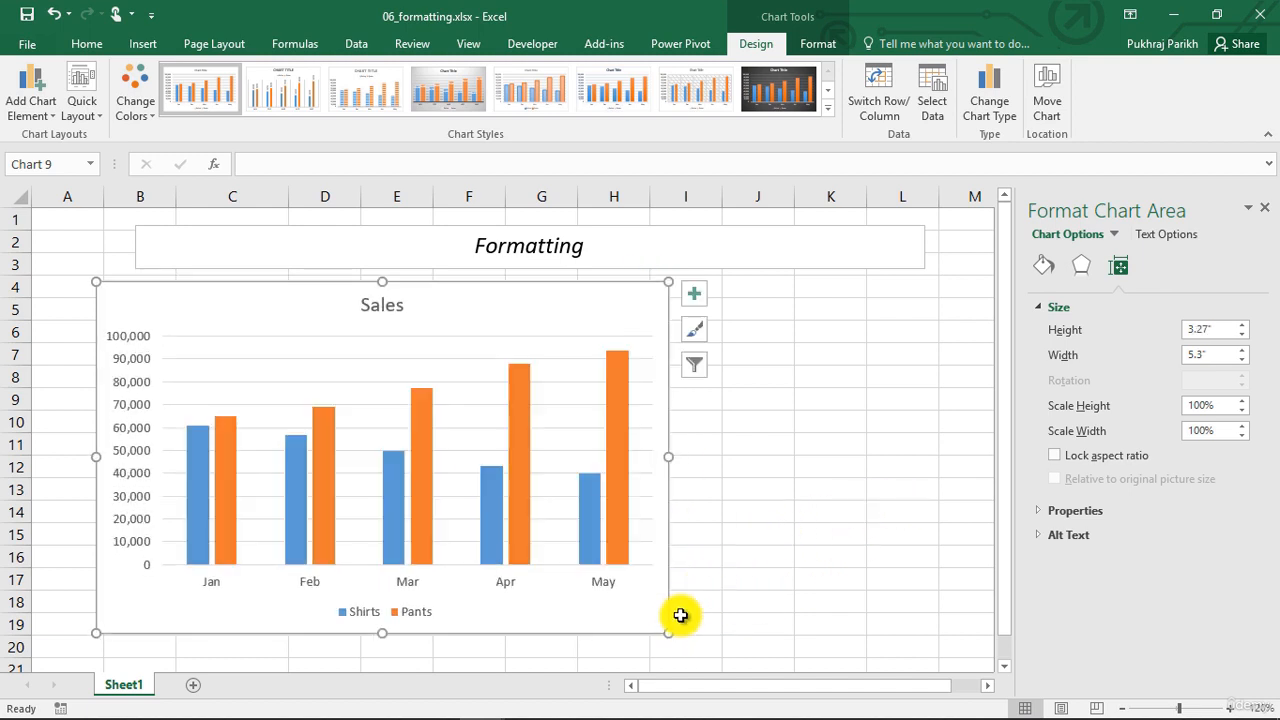
click(1242, 326)
click(1242, 326)
click(1242, 326)
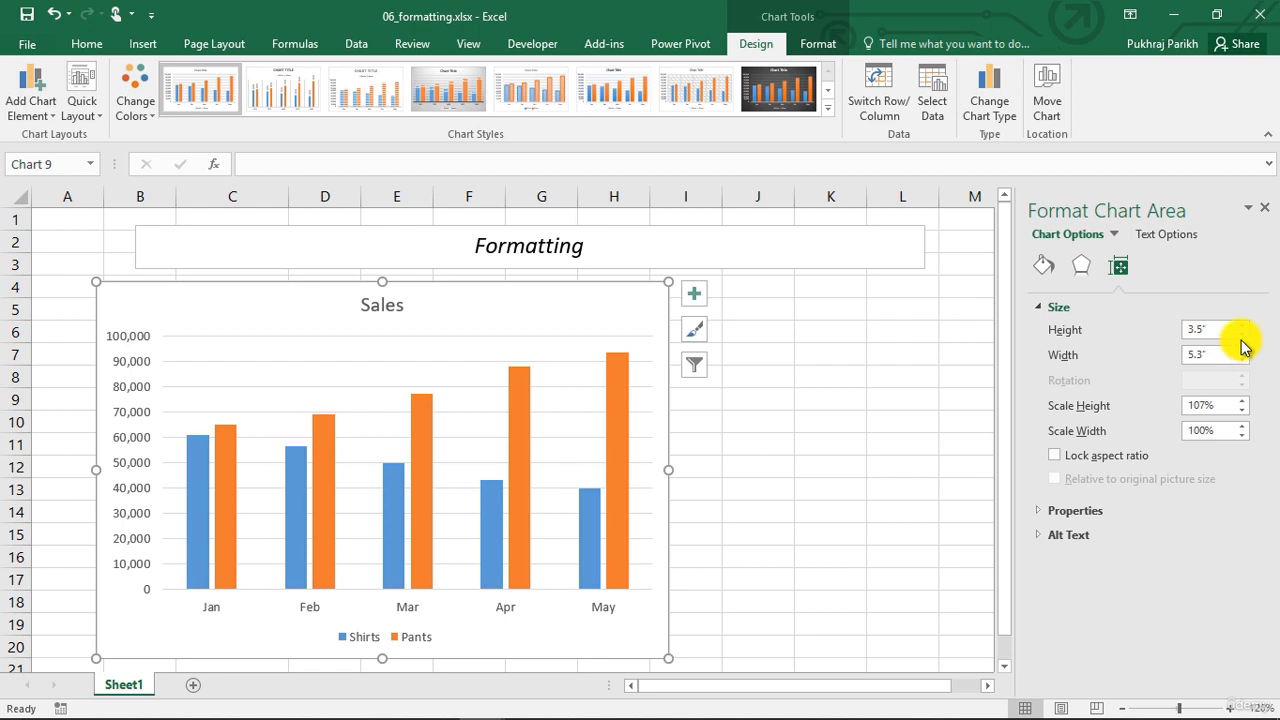
click(1242, 335)
click(1242, 335)
click(1242, 335)
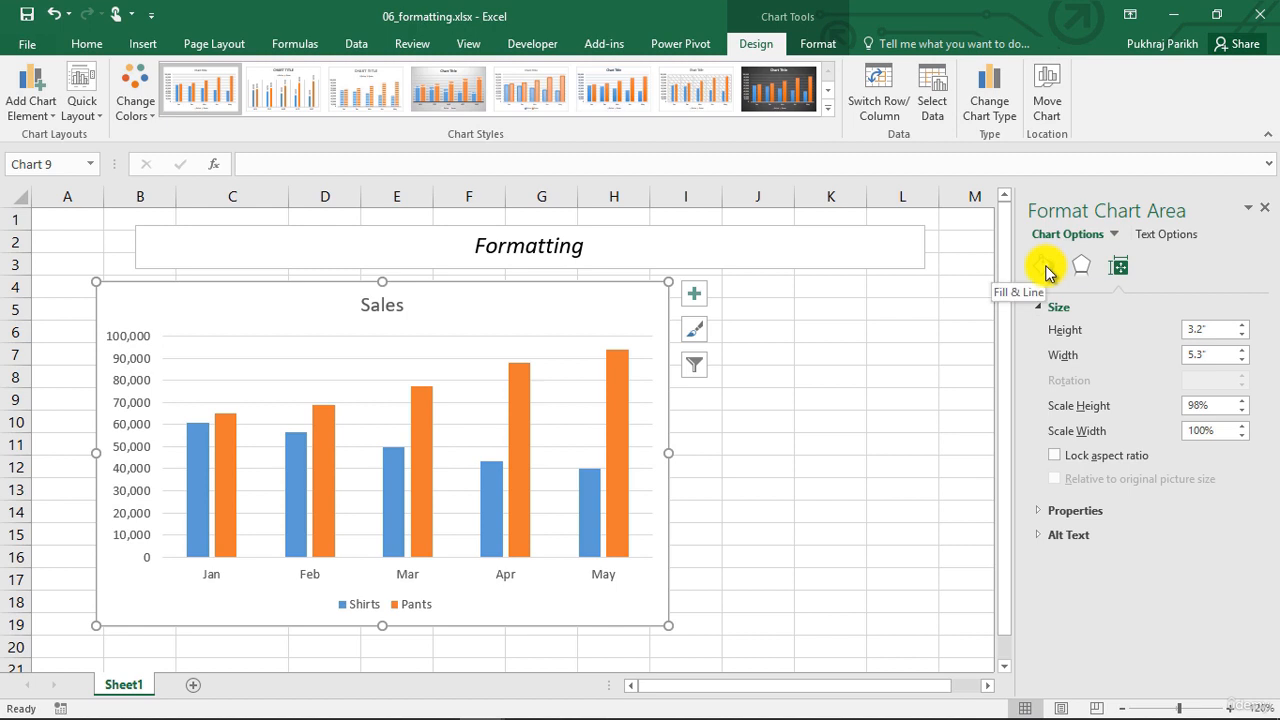
Give the chart area a solid line border in the dark blue-gray theme color
click(1045, 270)
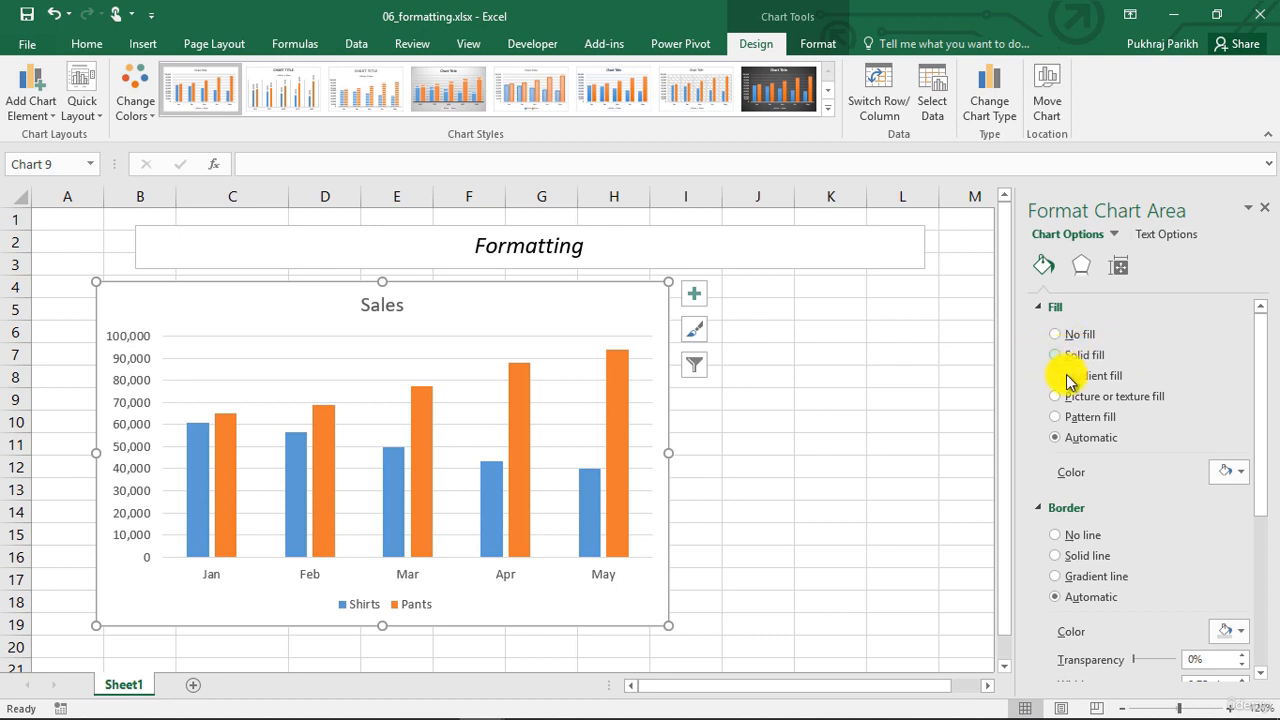
scroll(1095, 510, down, 1)
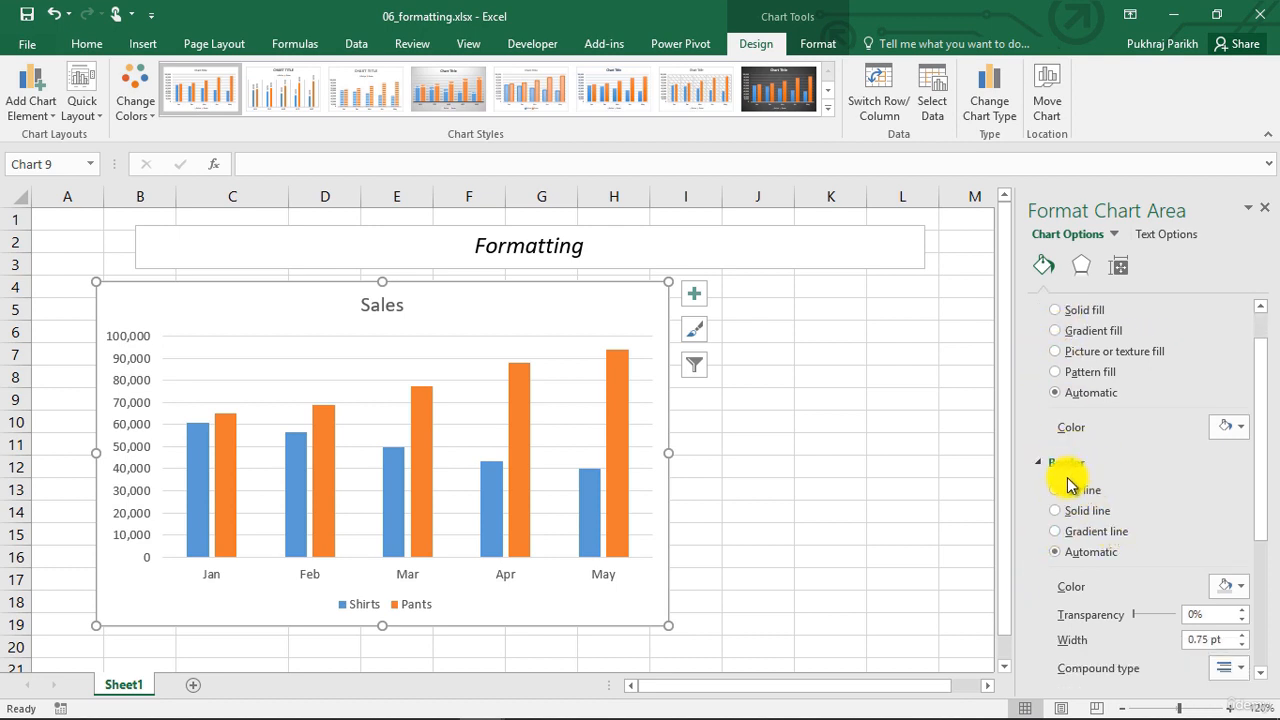
scroll(1075, 487, up, 1)
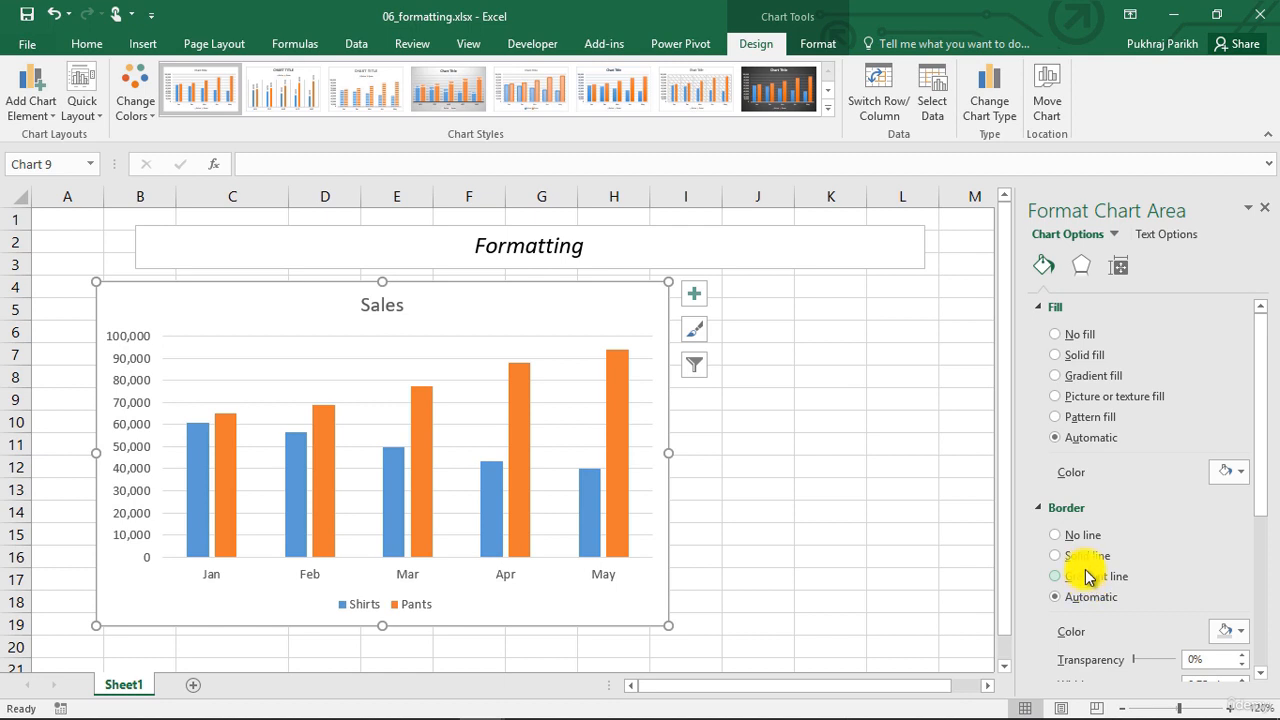
scroll(1100, 545, down, 1)
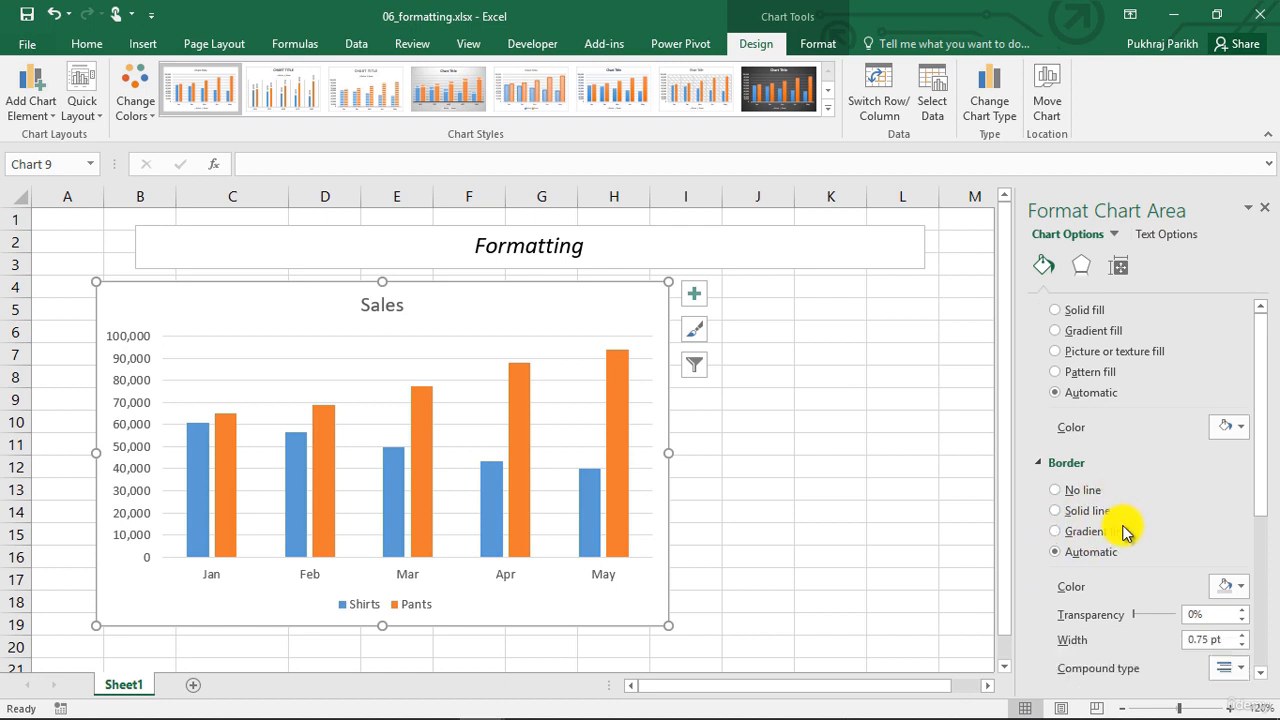
click(1062, 512)
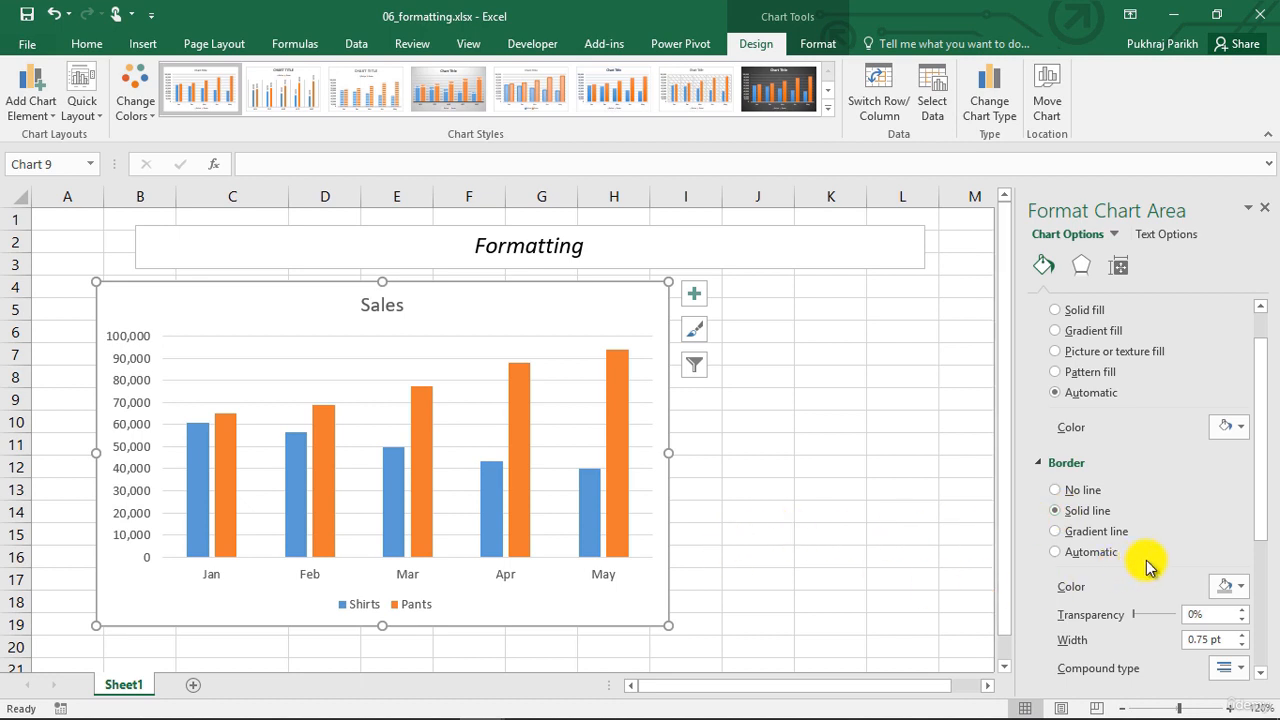
scroll(1150, 567, down, 1)
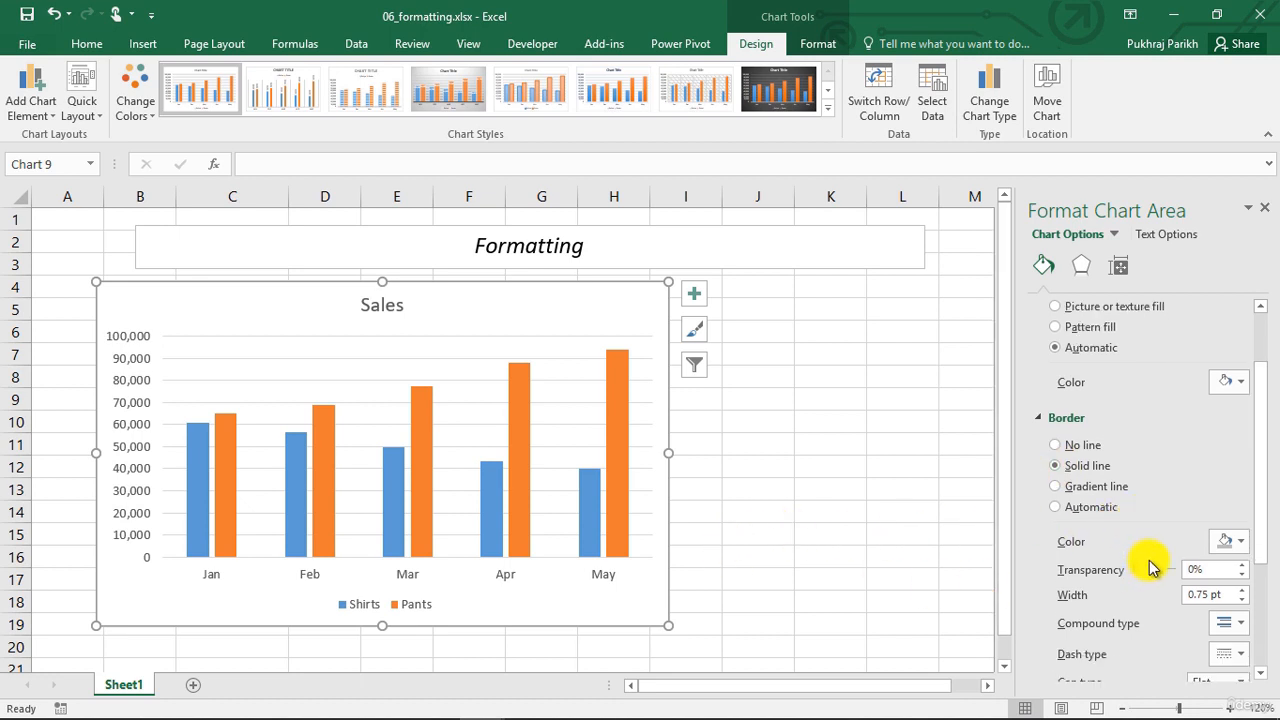
click(1239, 542)
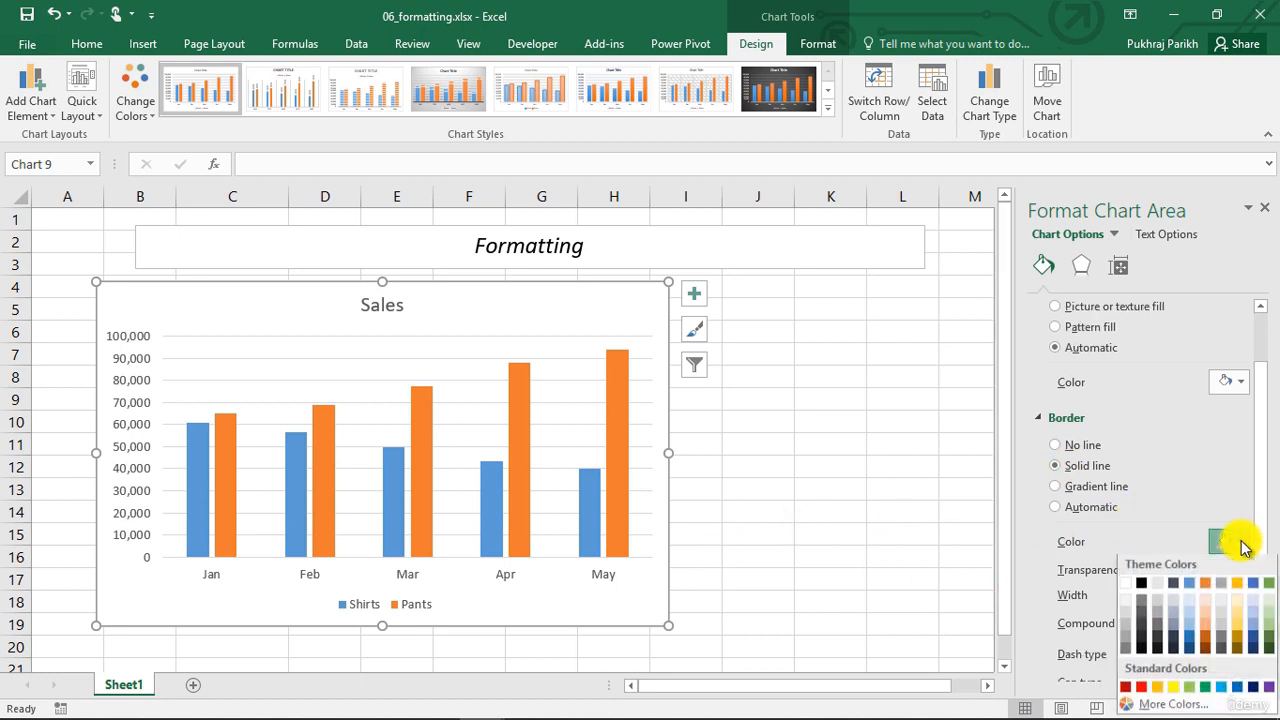
click(1176, 584)
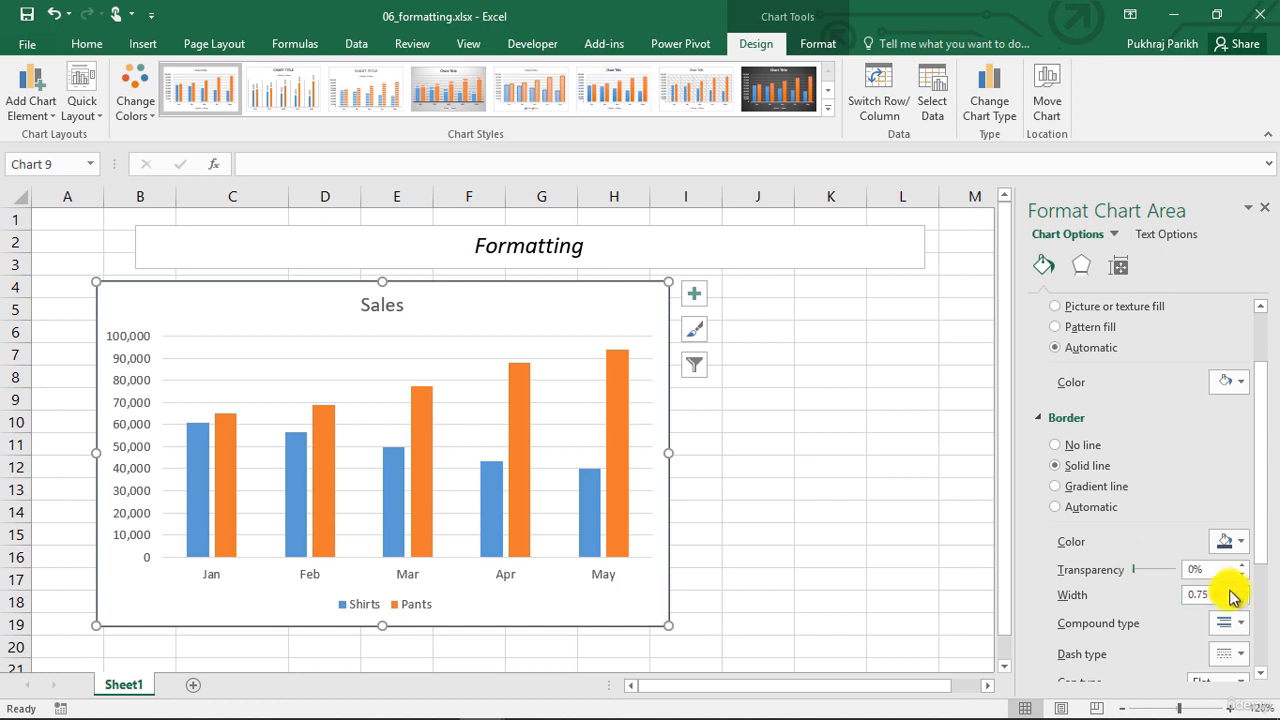
Set the chart border's width to 2.25 pt and deselect the chart to check the outline
click(1242, 589)
click(1242, 589)
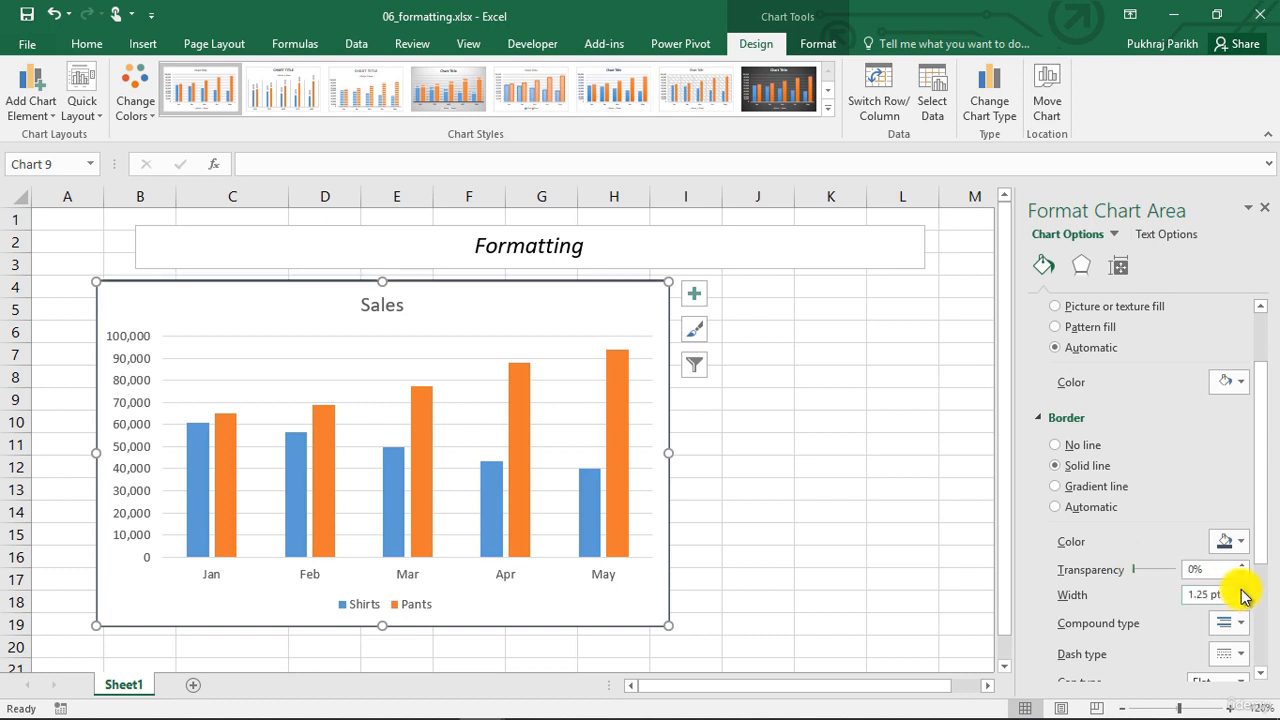
click(1242, 589)
click(1242, 589)
click(1242, 589)
click(1242, 589)
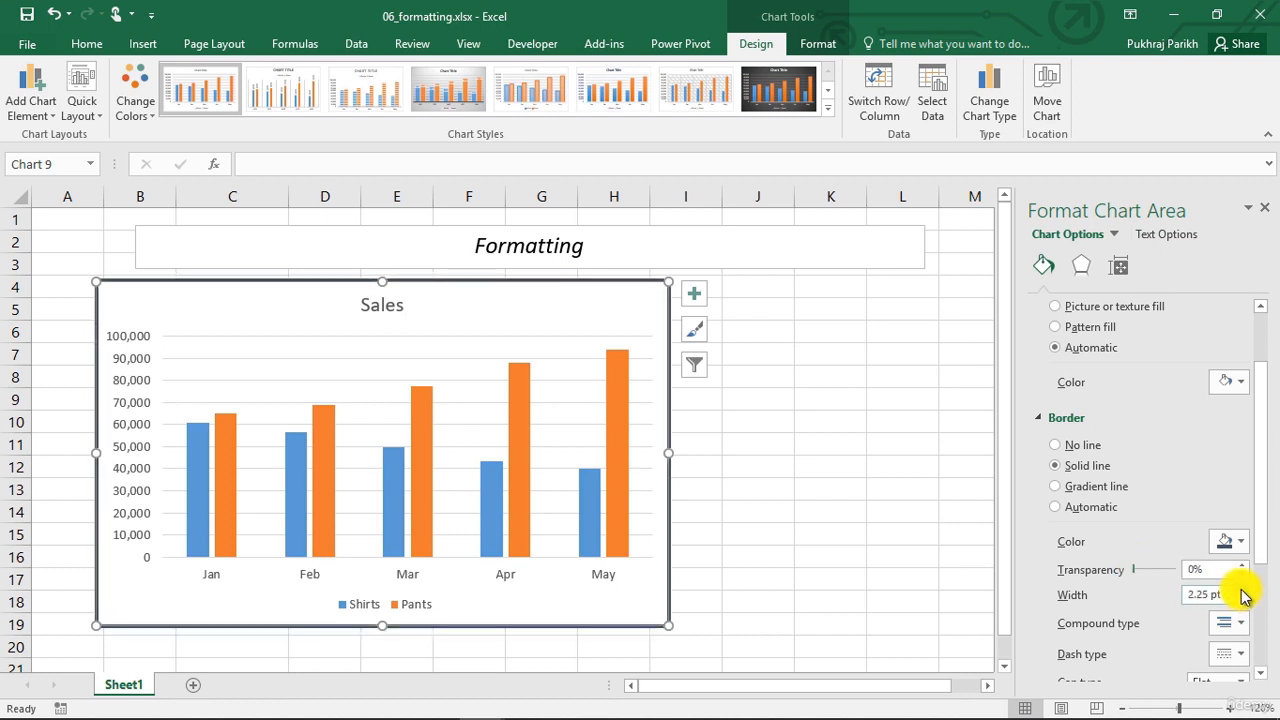
click(828, 530)
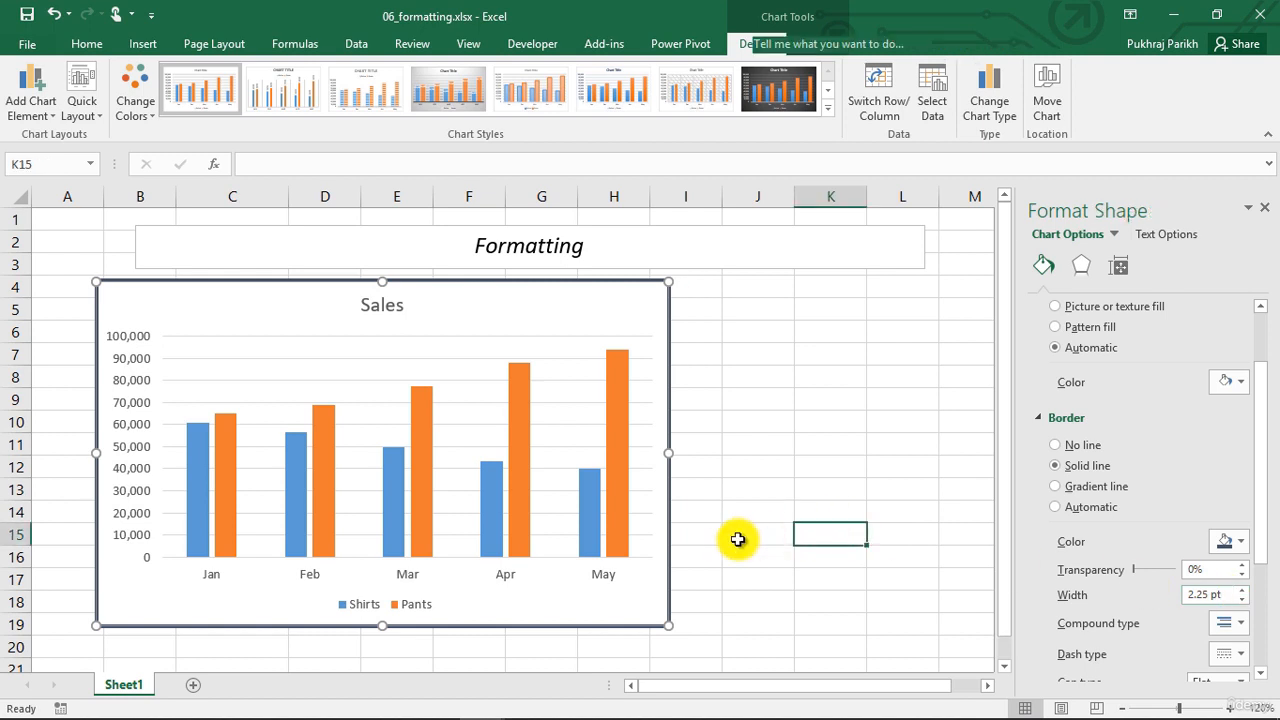
click(737, 540)
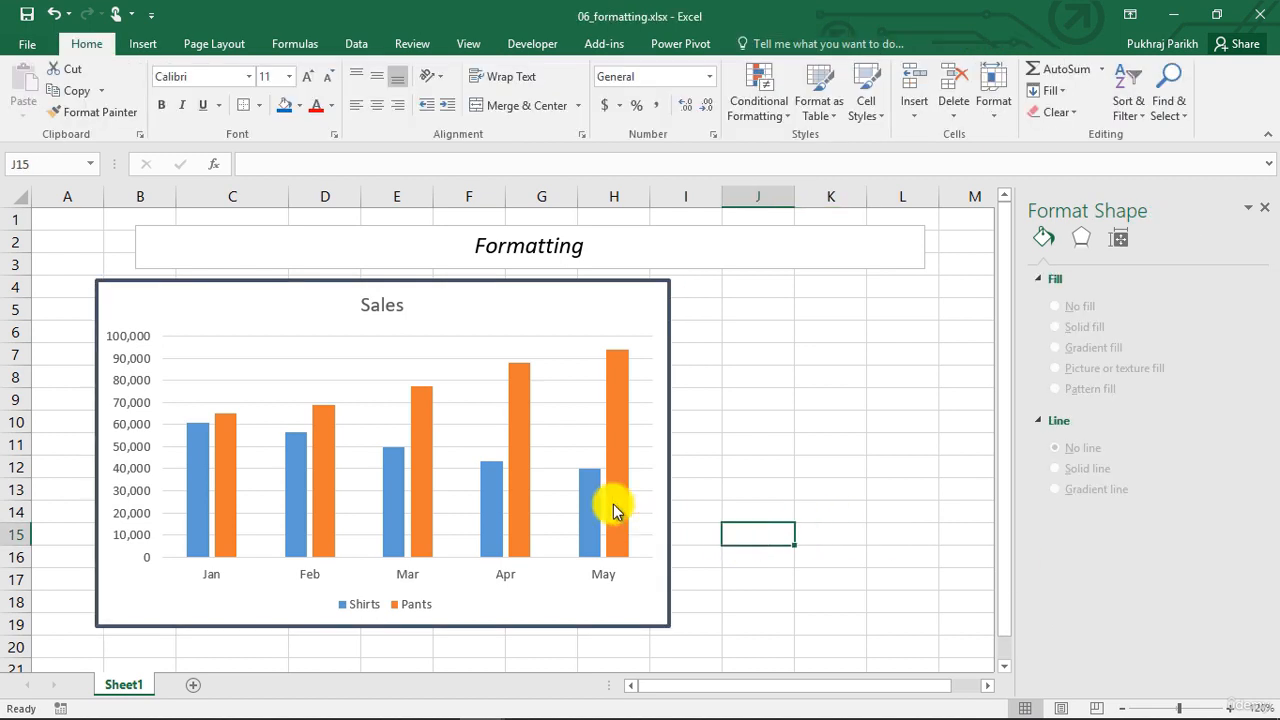
Try a light orange solid fill and a gradient fill on the Sales chart area
click(669, 472)
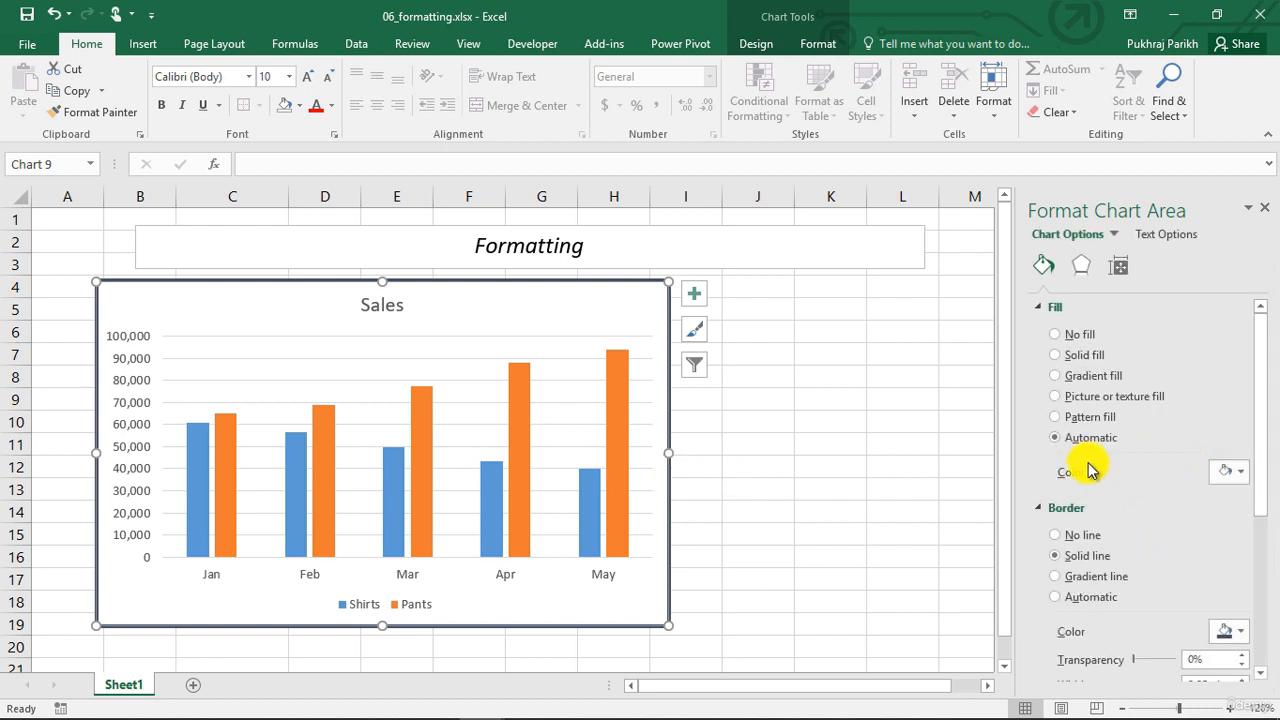
click(1057, 355)
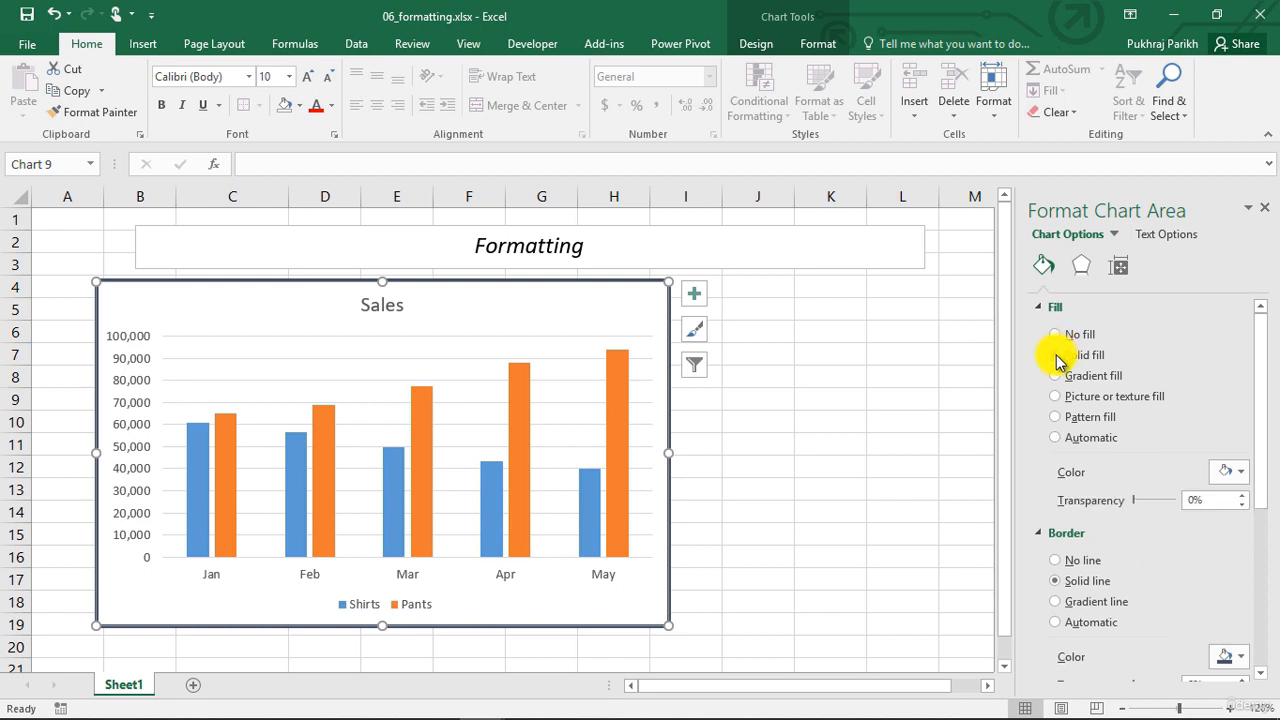
click(1238, 474)
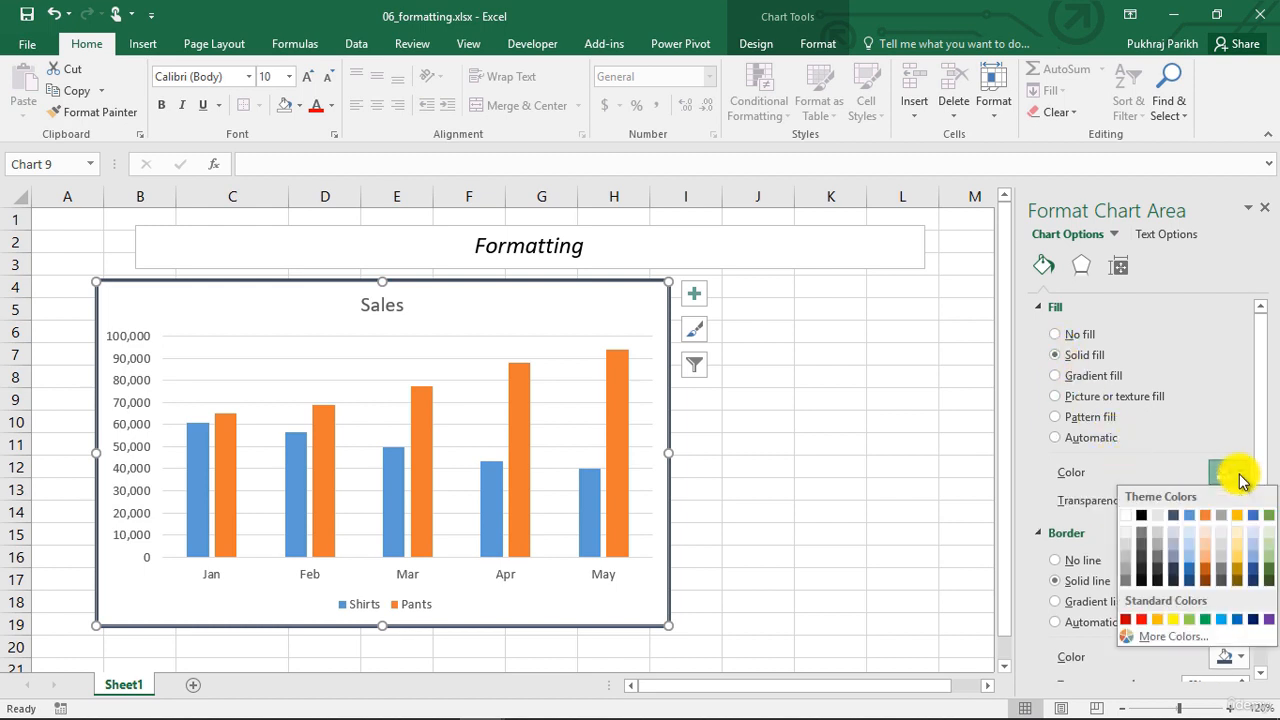
click(1207, 532)
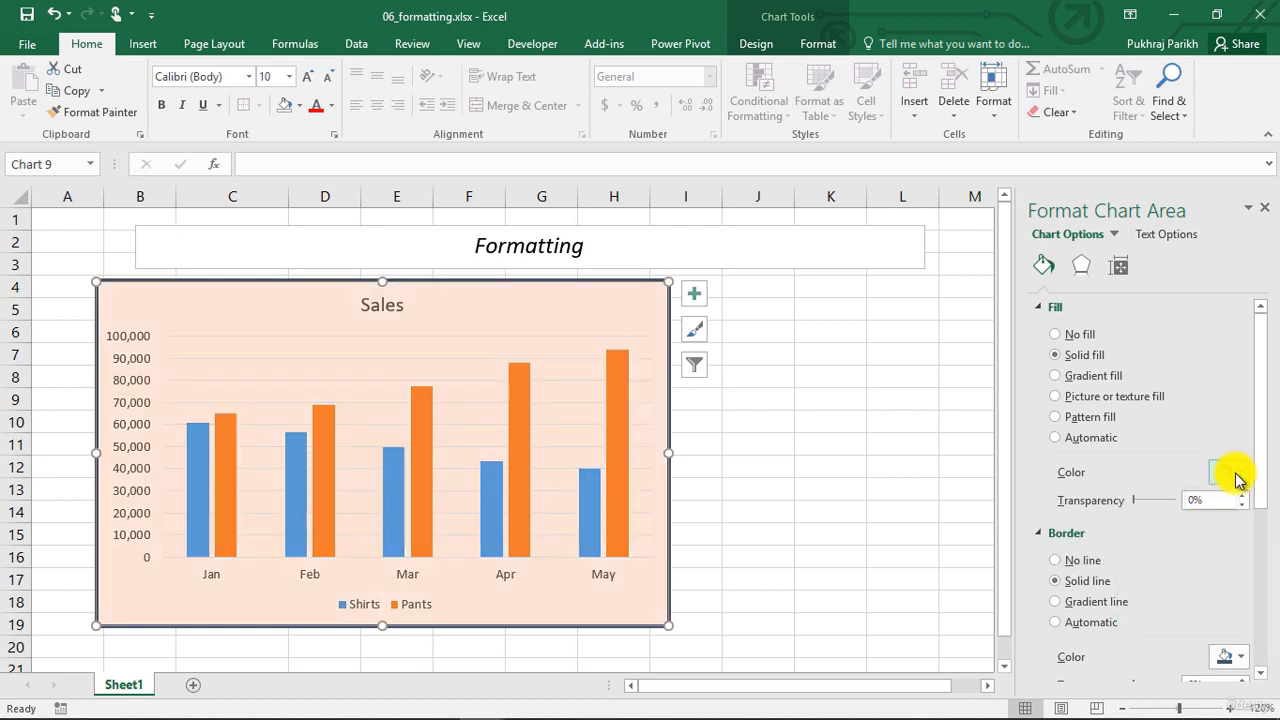
click(1237, 478)
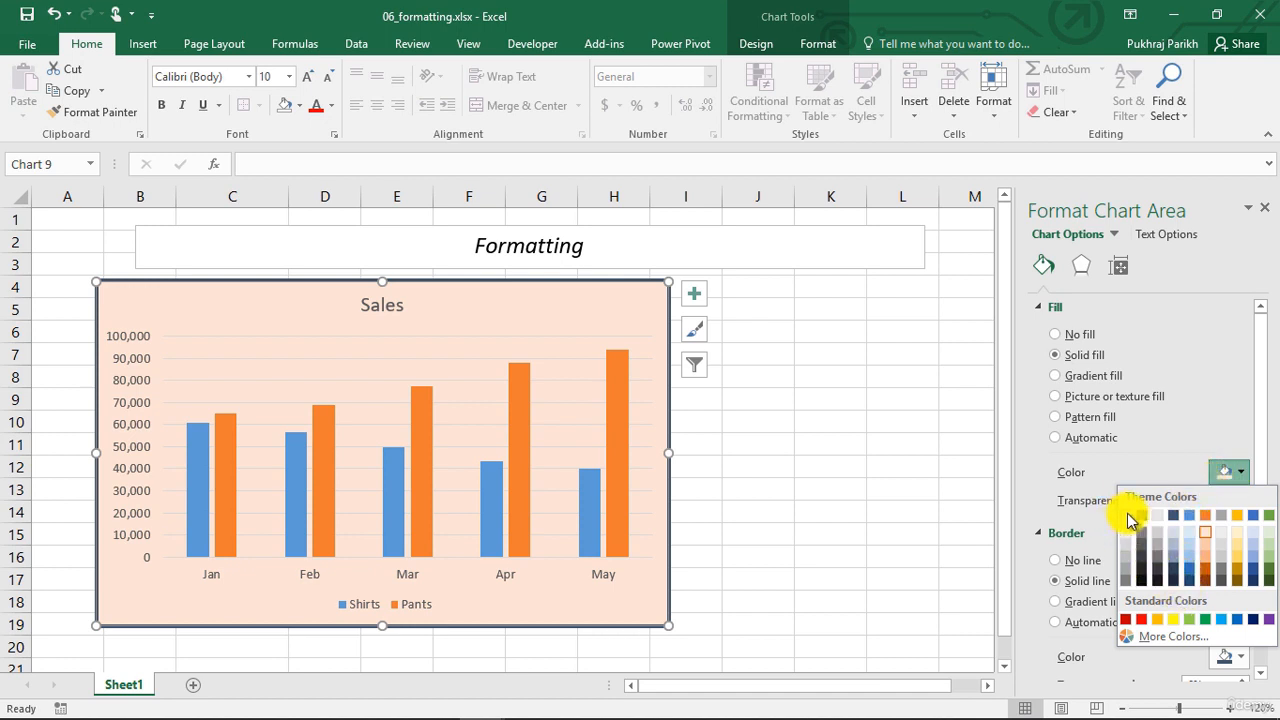
click(1082, 376)
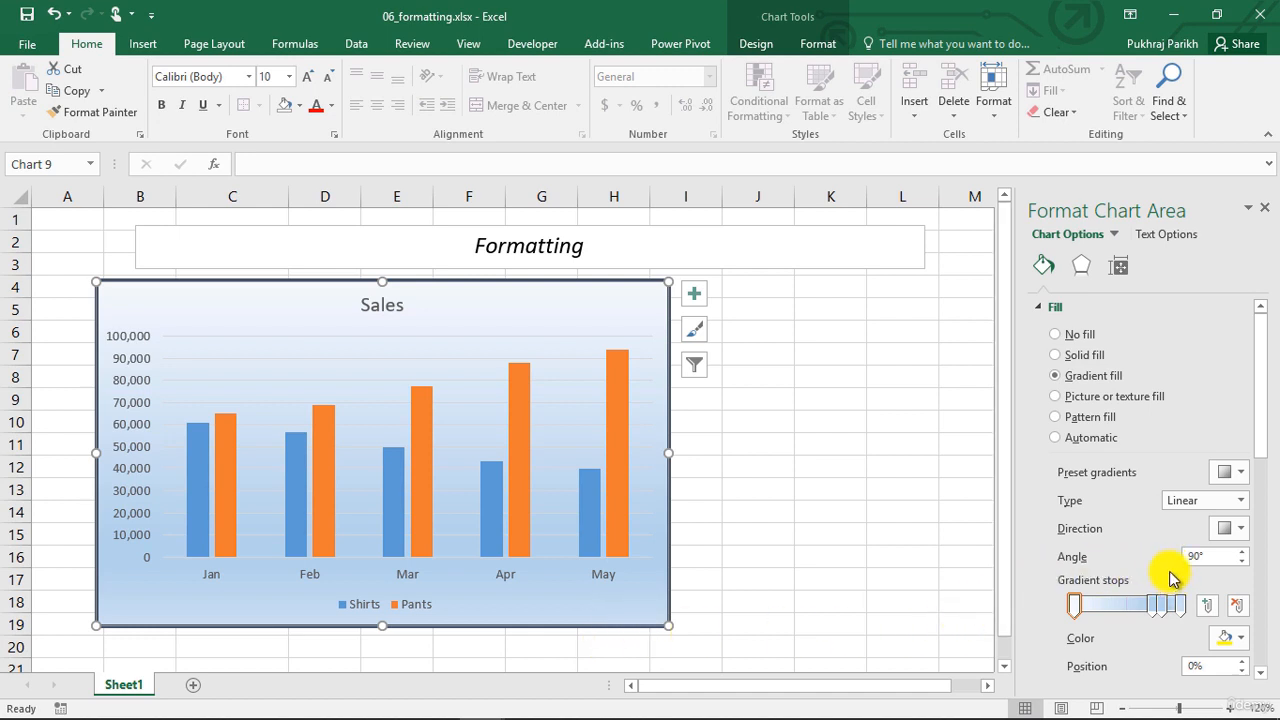
Try a texture fill on the chart area using the blue water droplets texture
click(1117, 403)
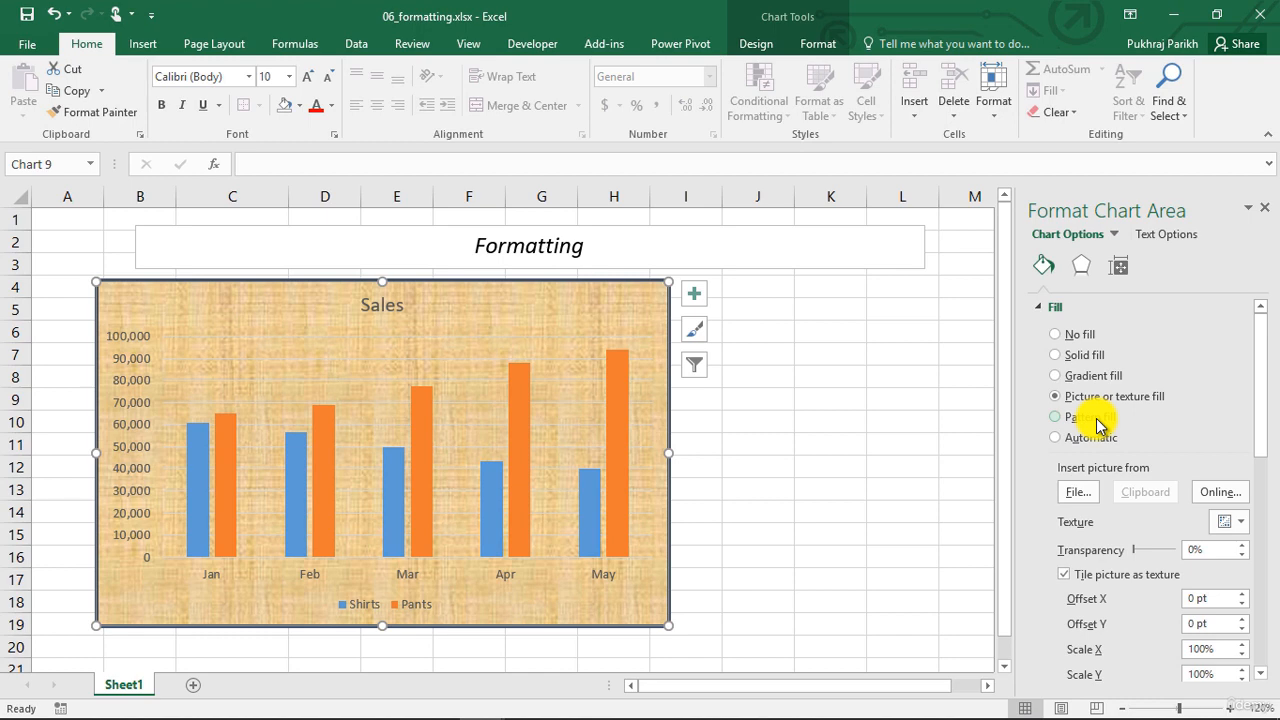
scroll(1098, 425, down, 1)
click(1235, 480)
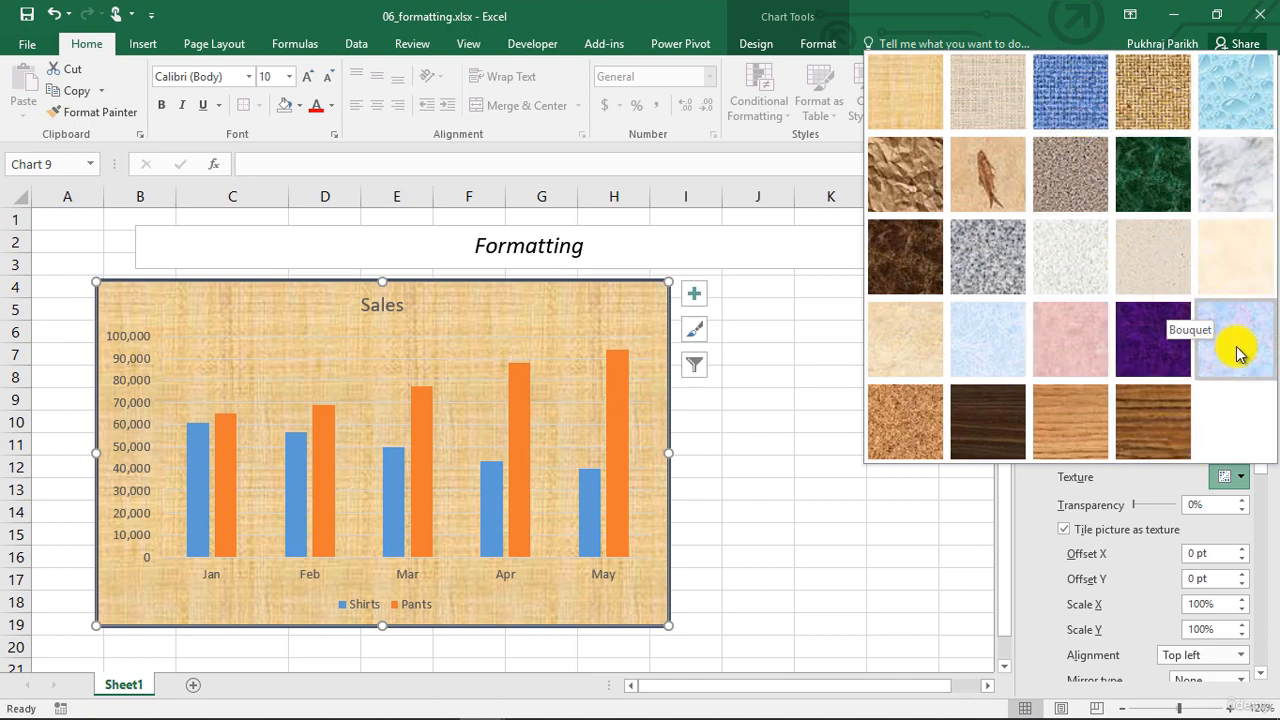
click(1235, 115)
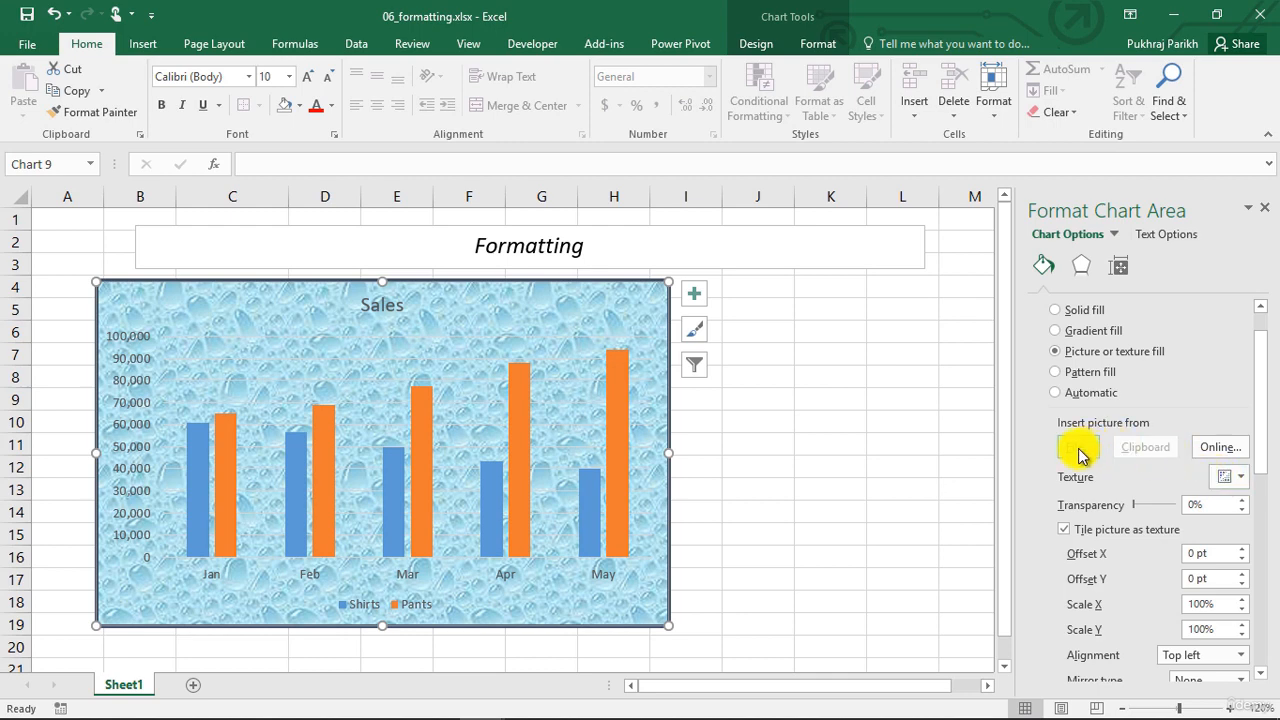
Change the chart area's background to a pattern fill
click(1060, 370)
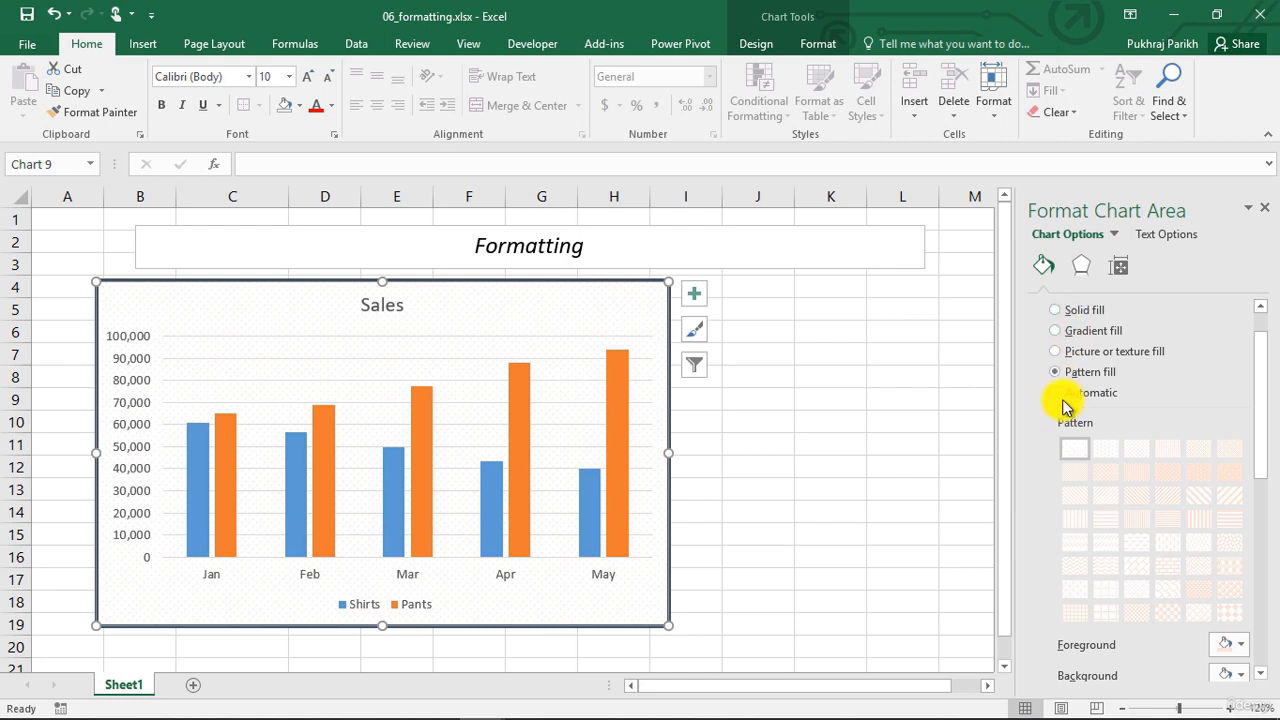
Set the chart area's fill back to Automatic and remove its border with No line
click(1057, 394)
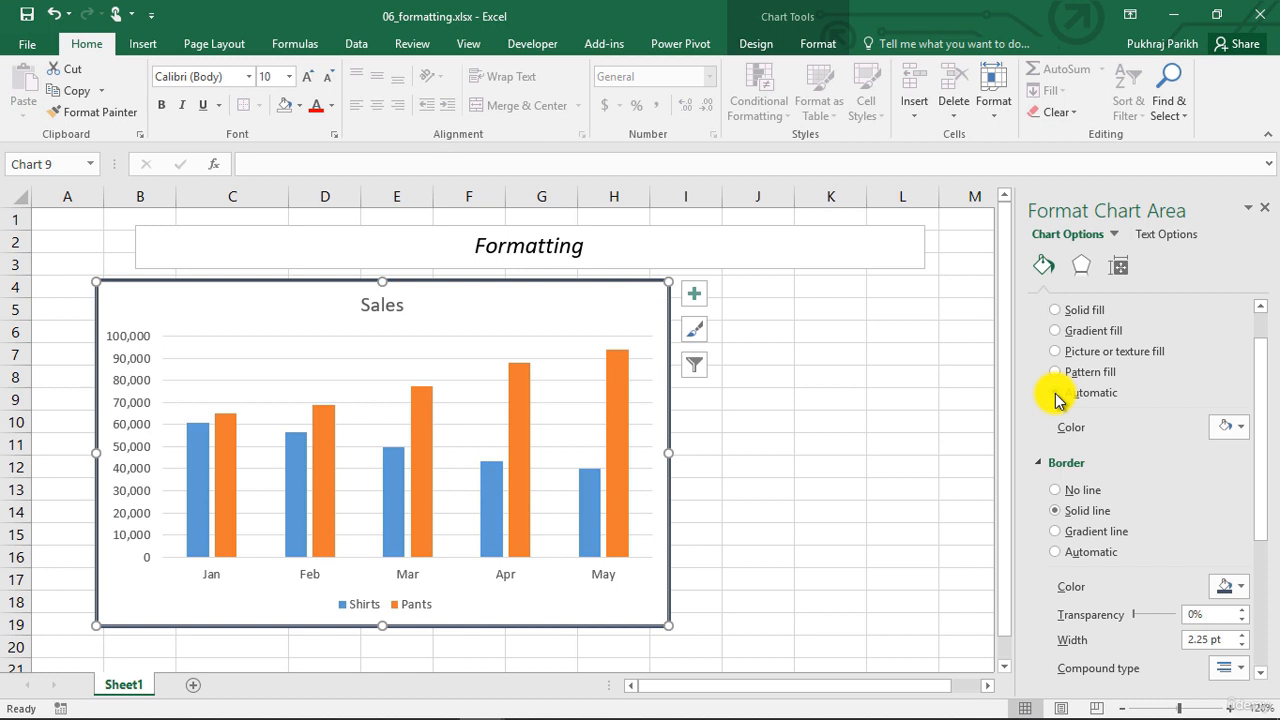
click(1056, 490)
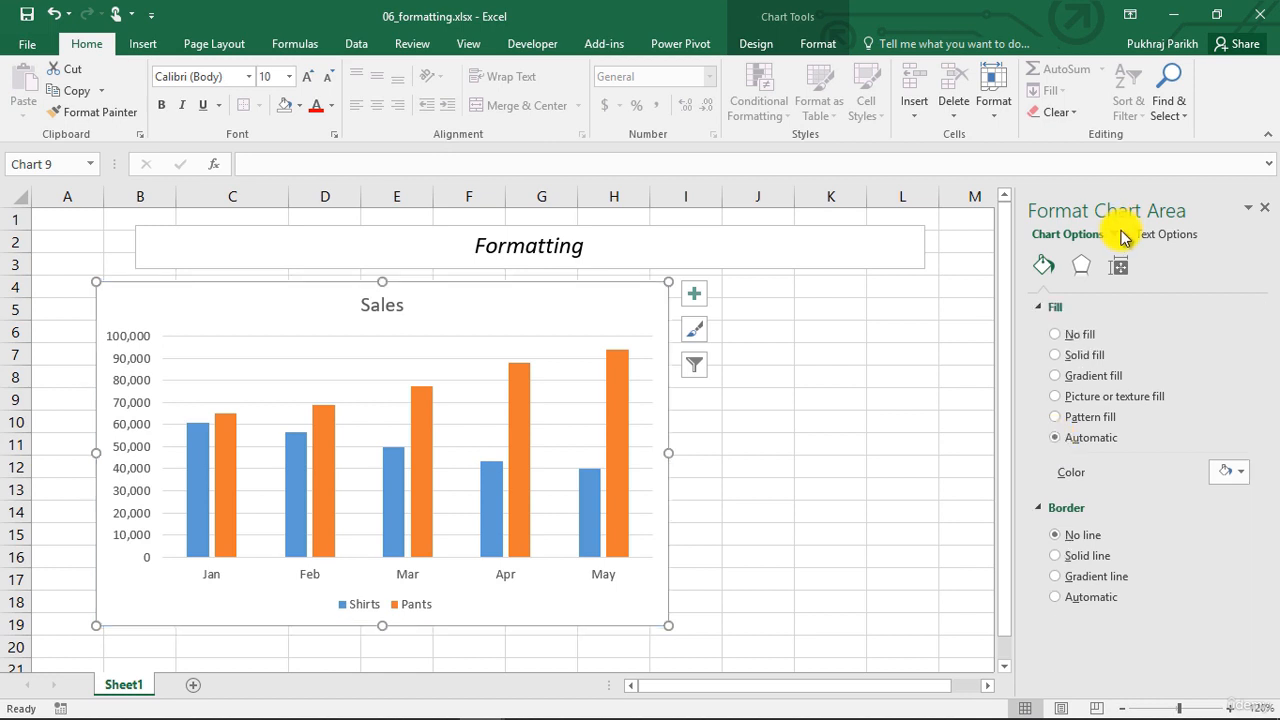
Try a solid fill on the Sales chart title, and set the title to No fill with no border line
click(1117, 236)
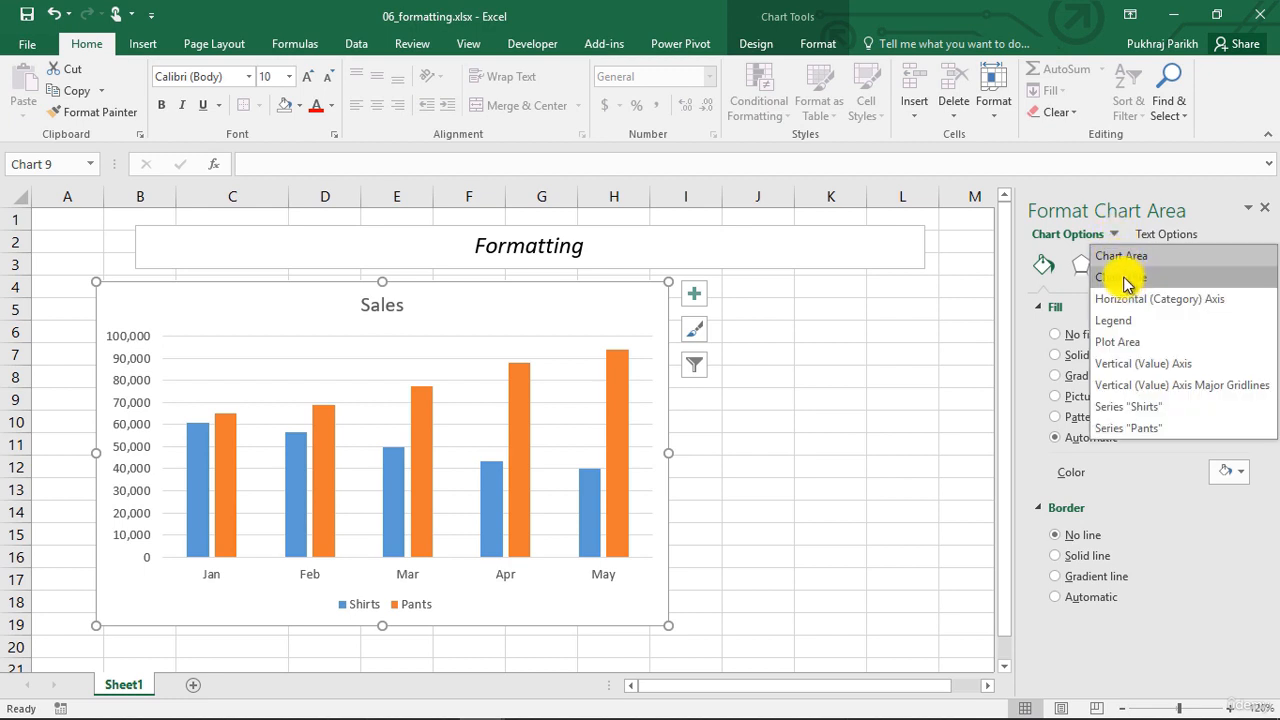
click(1128, 277)
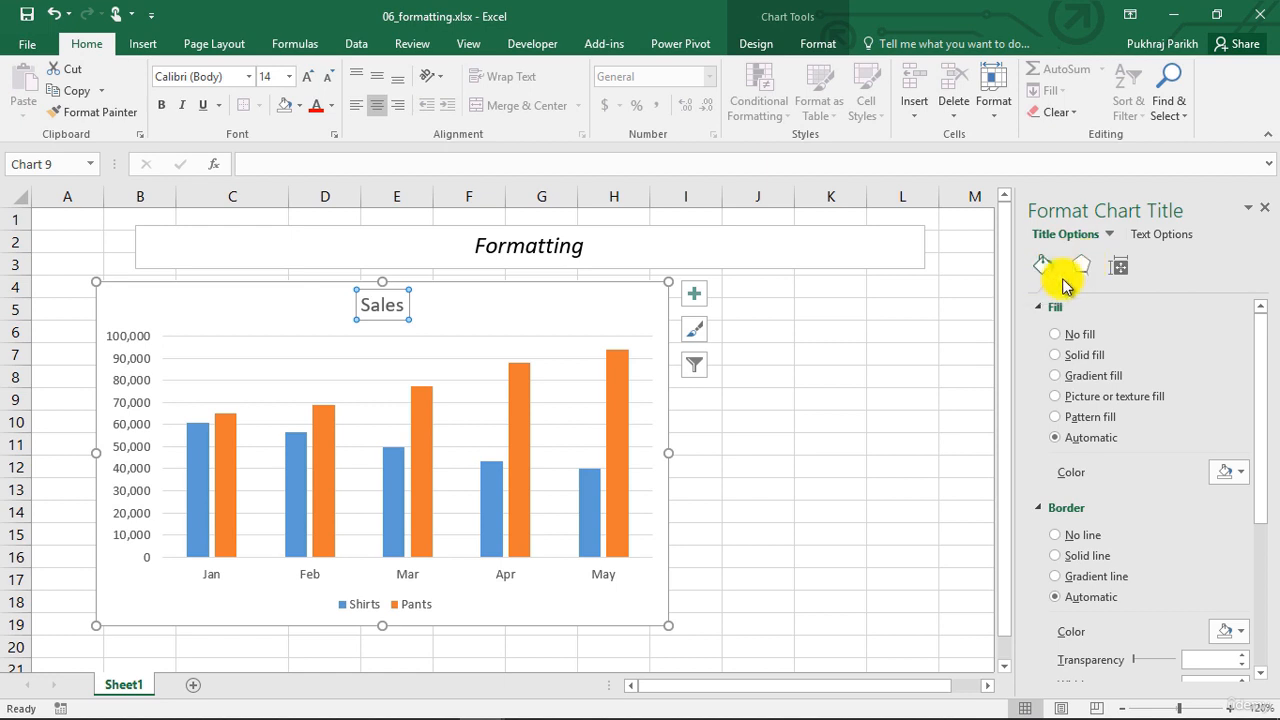
click(1069, 359)
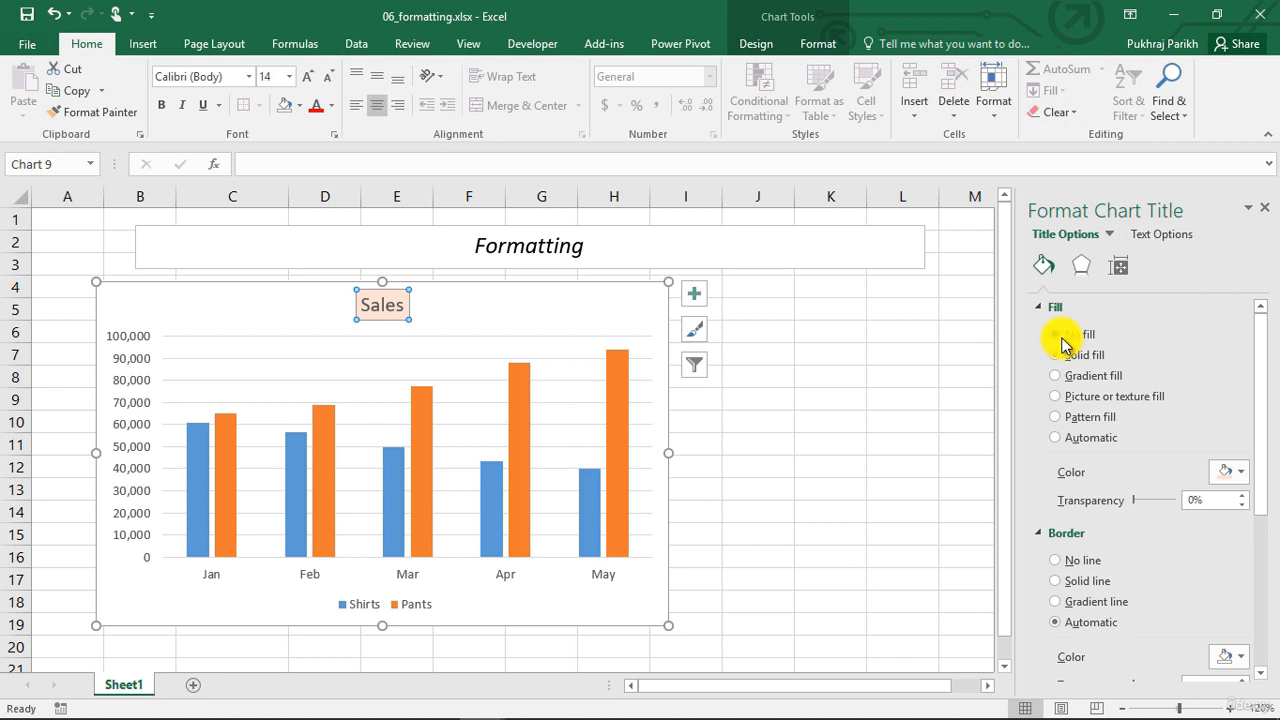
click(1062, 337)
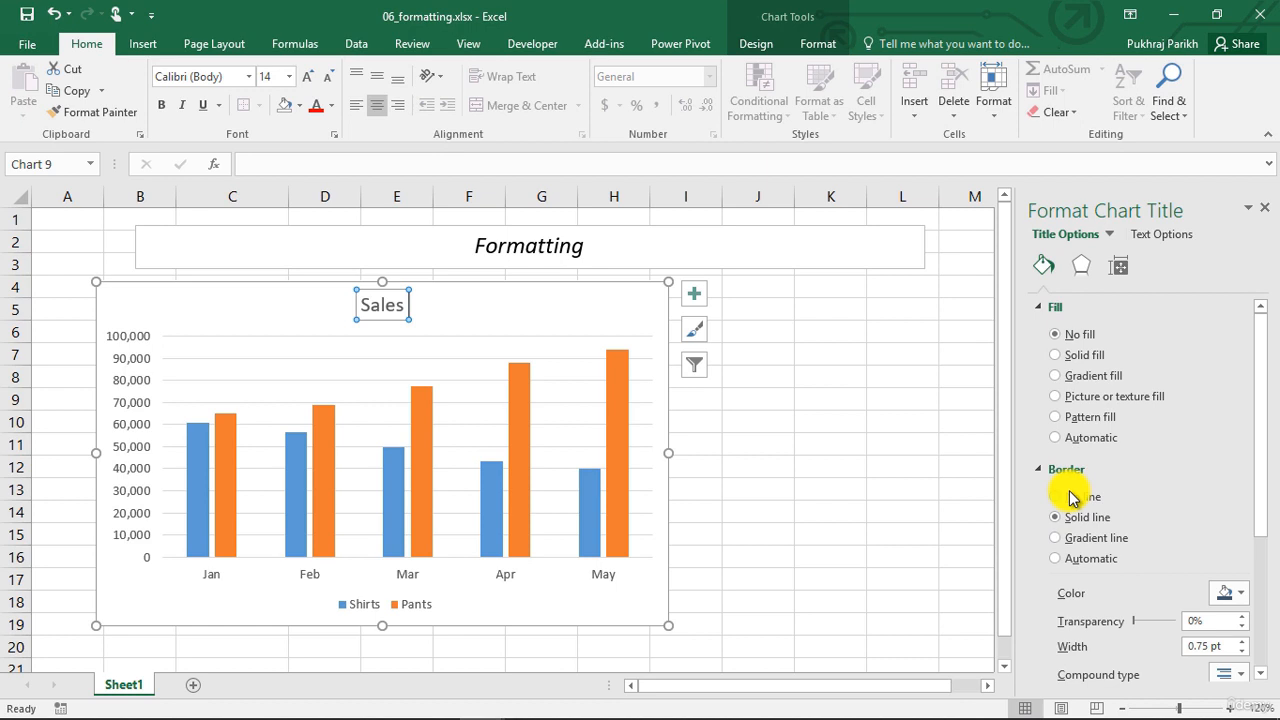
click(1070, 497)
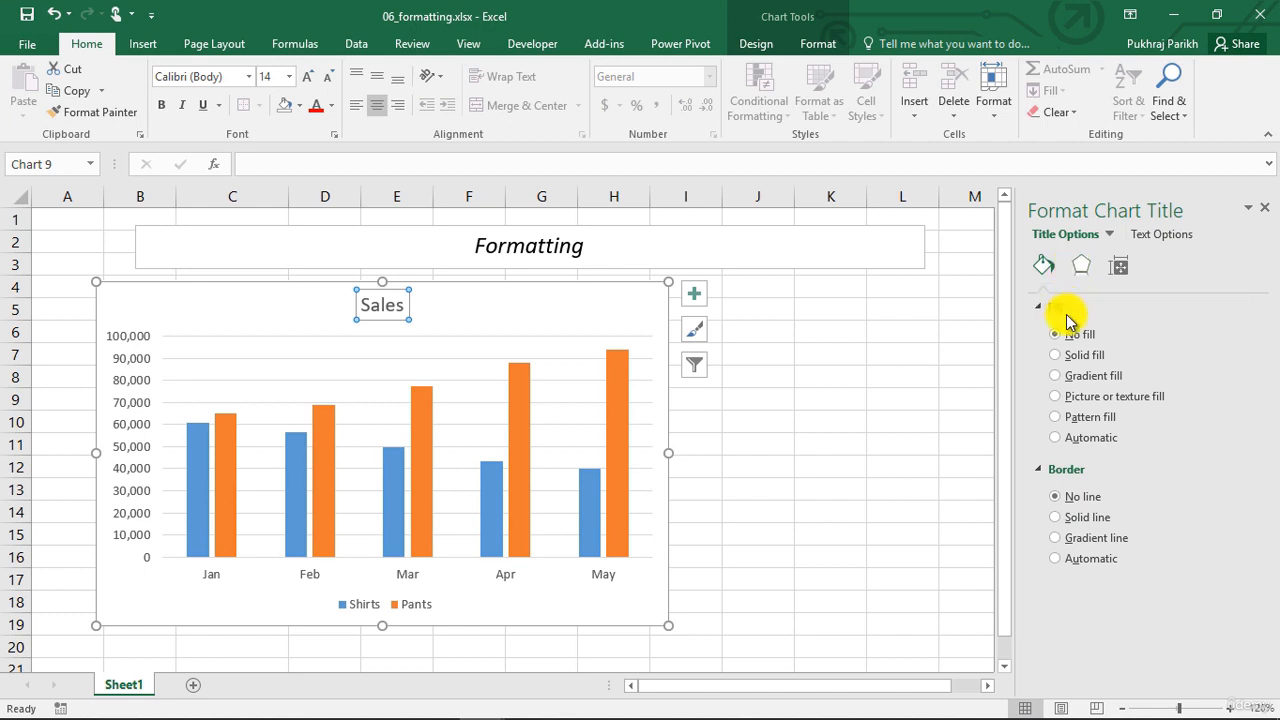
Make the Sales chart title text bold without italics and change its font to Arial Black
double_click(386, 302)
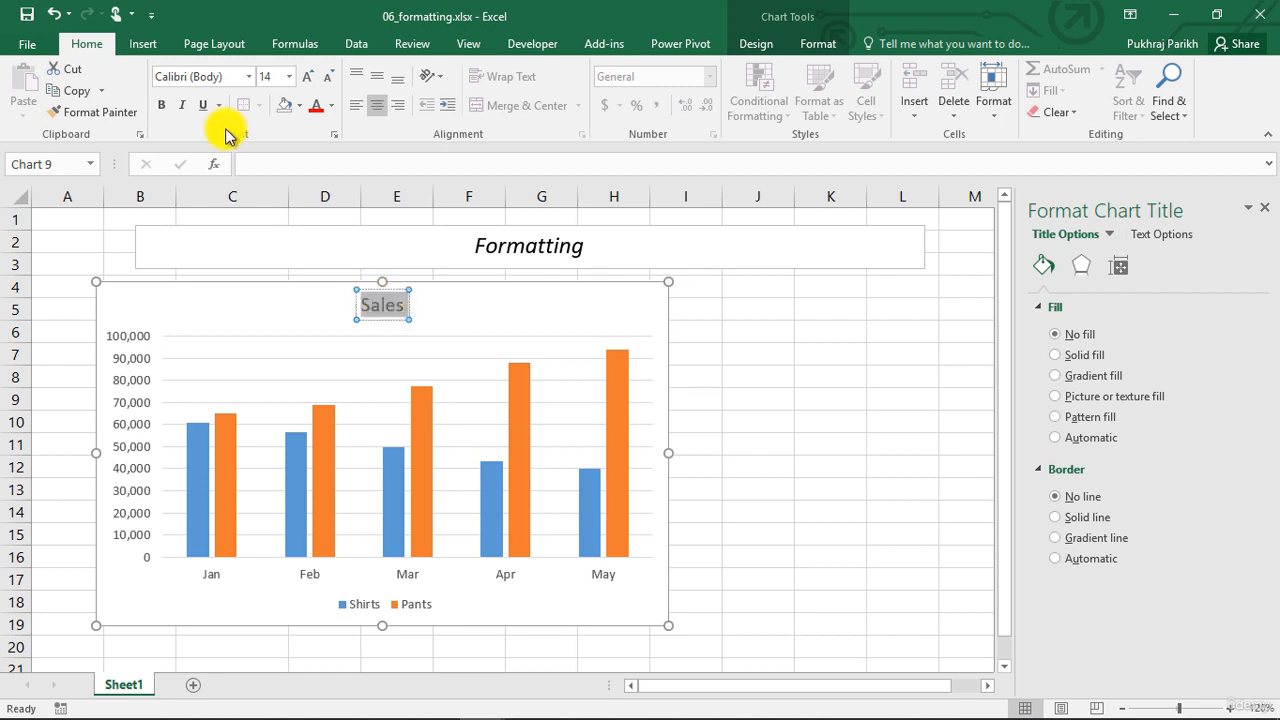
click(161, 106)
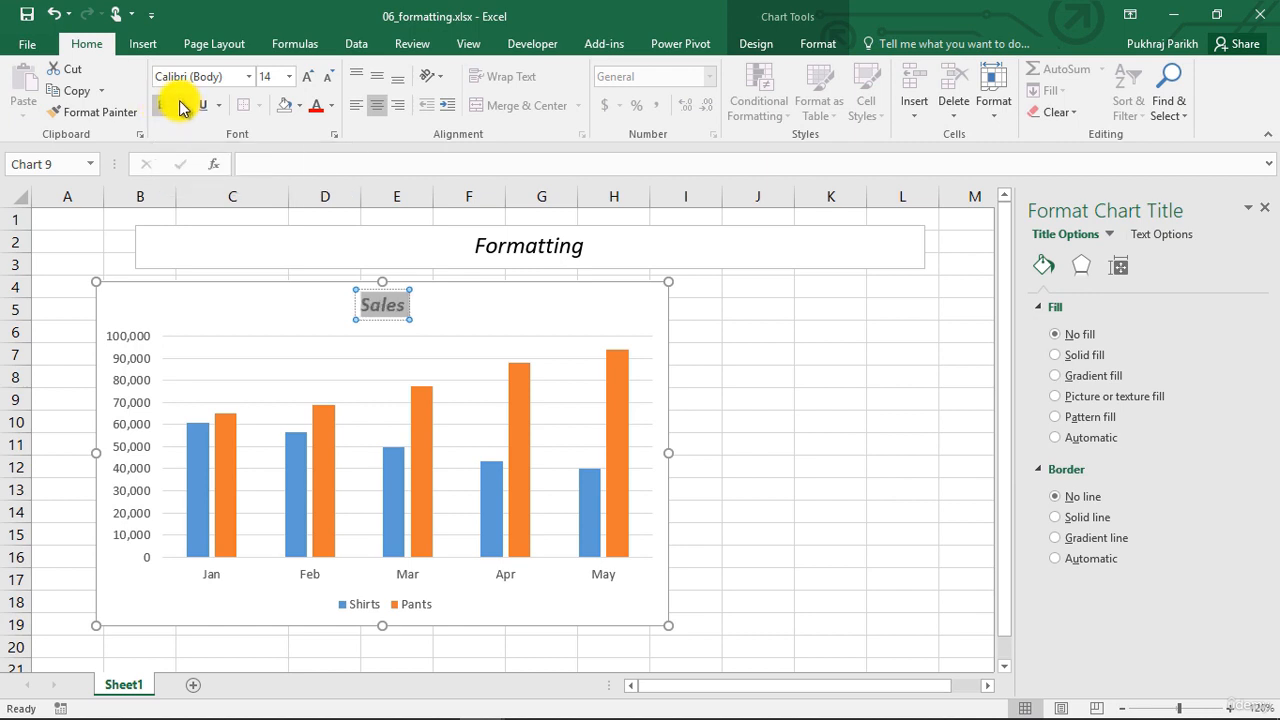
click(182, 106)
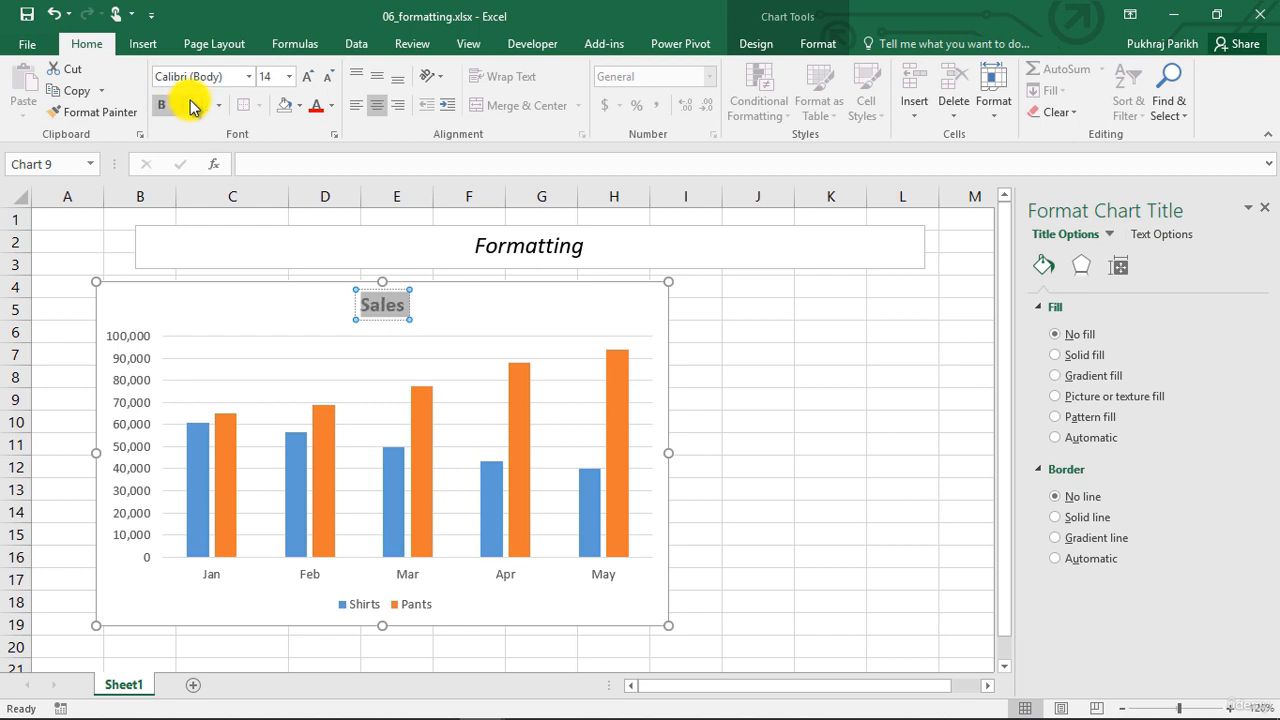
click(255, 78)
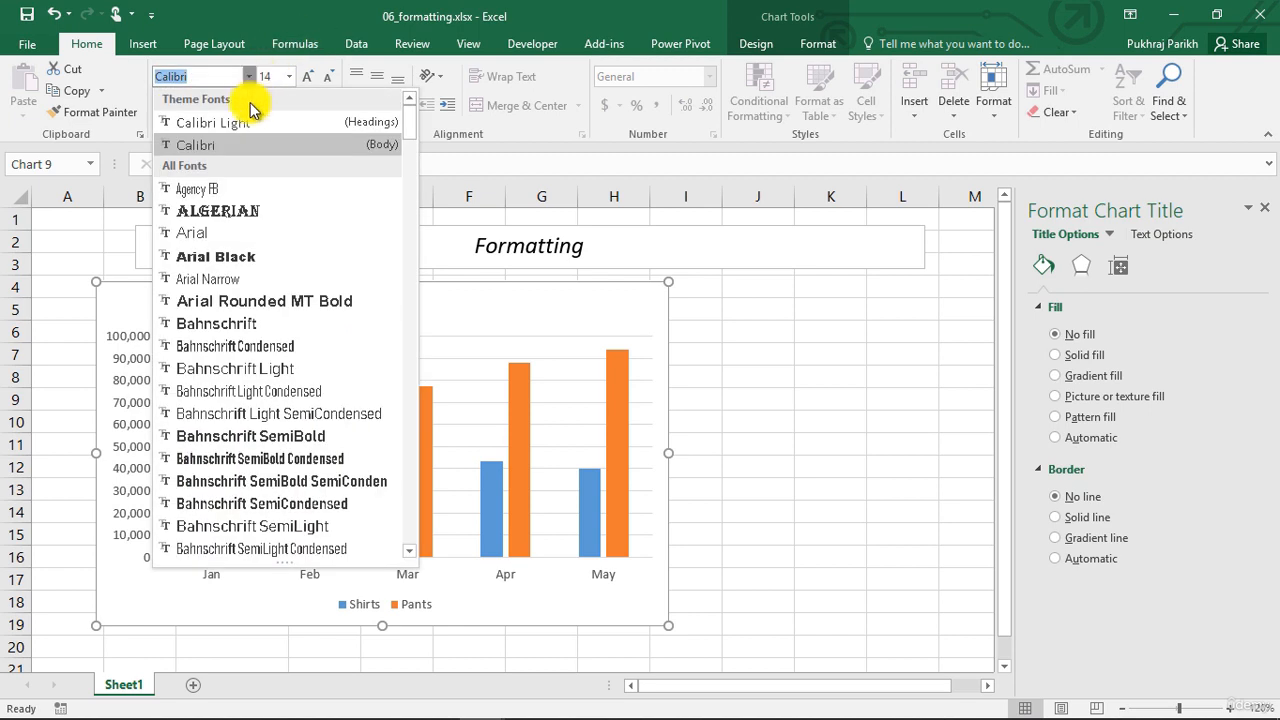
click(223, 251)
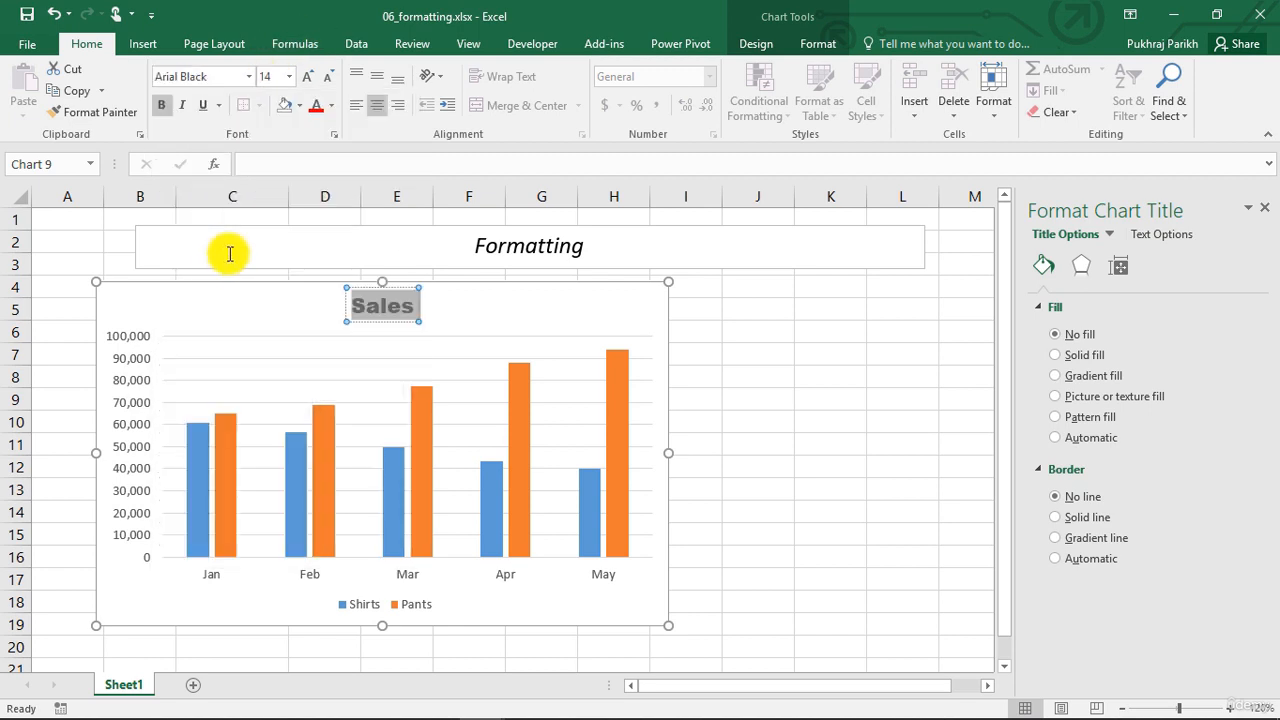
Try larger and smaller font sizes for the Sales chart title
click(305, 77)
click(305, 77)
click(329, 78)
click(329, 78)
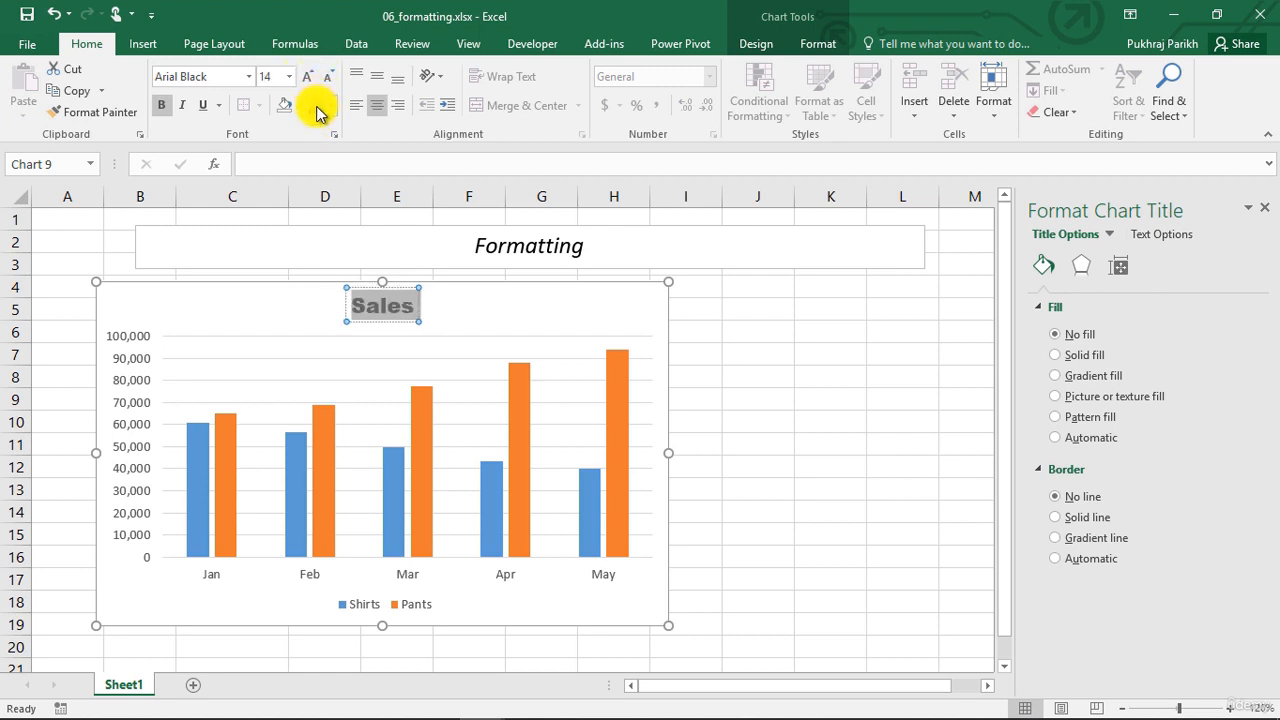
Color the Sales chart title text in a darker shade of the theme blue
click(330, 105)
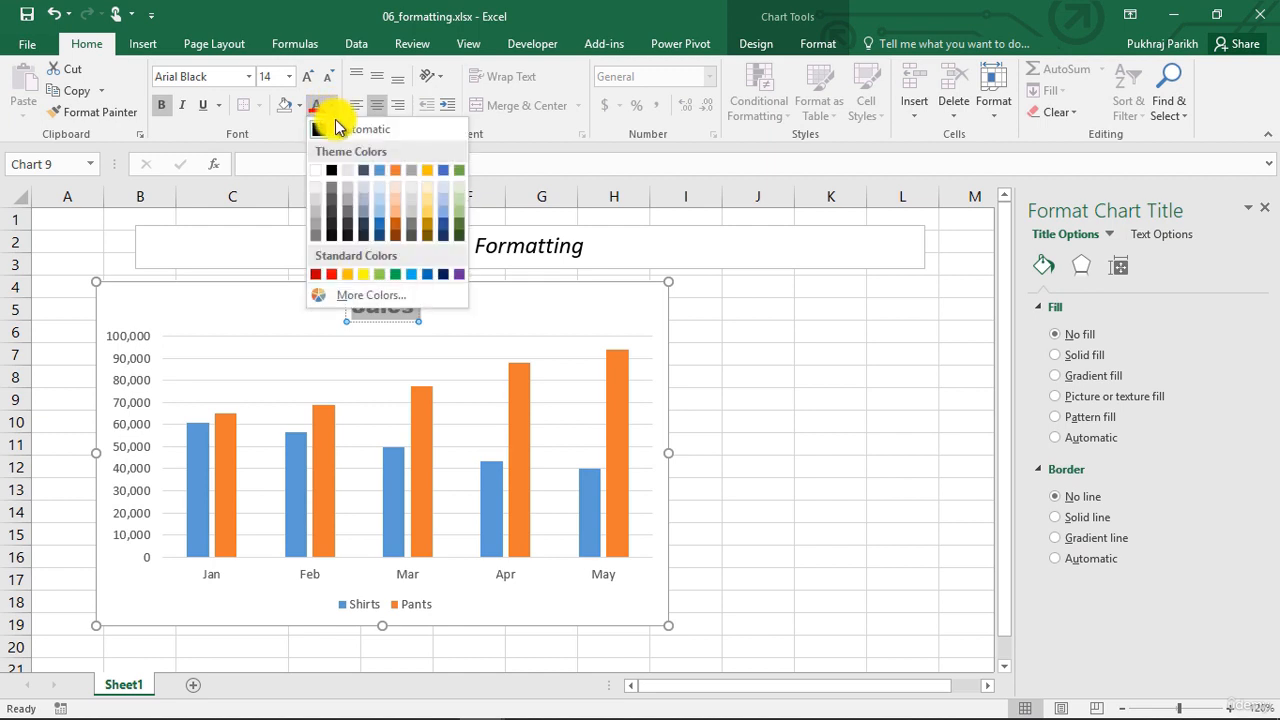
click(380, 220)
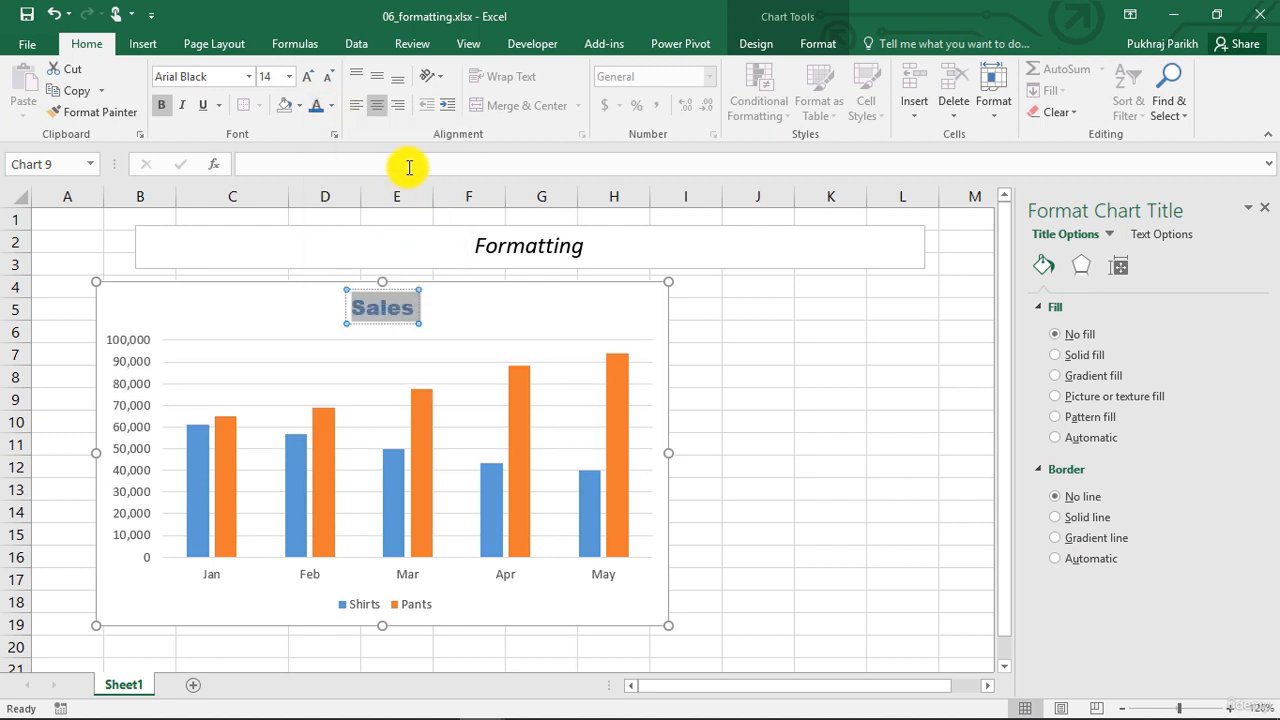
click(452, 322)
click(398, 306)
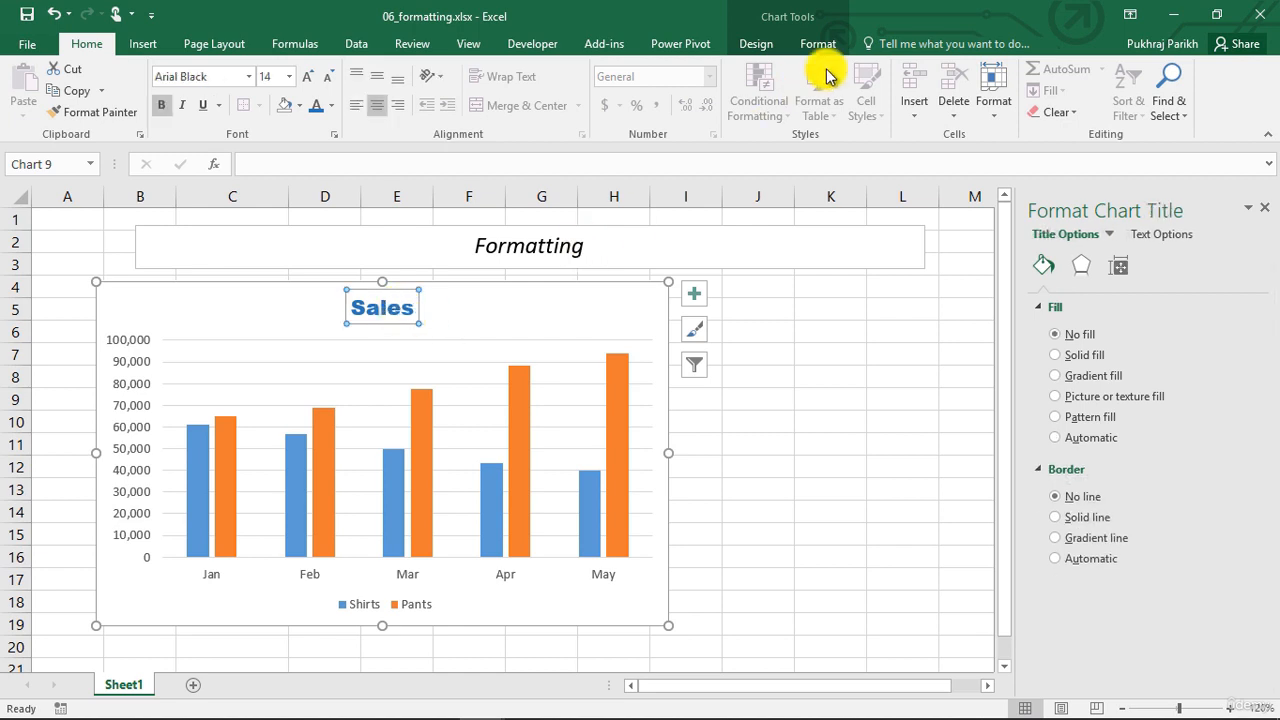
Set the horizontal (category) axis font size to 9 and open the axis-specific options
click(1107, 235)
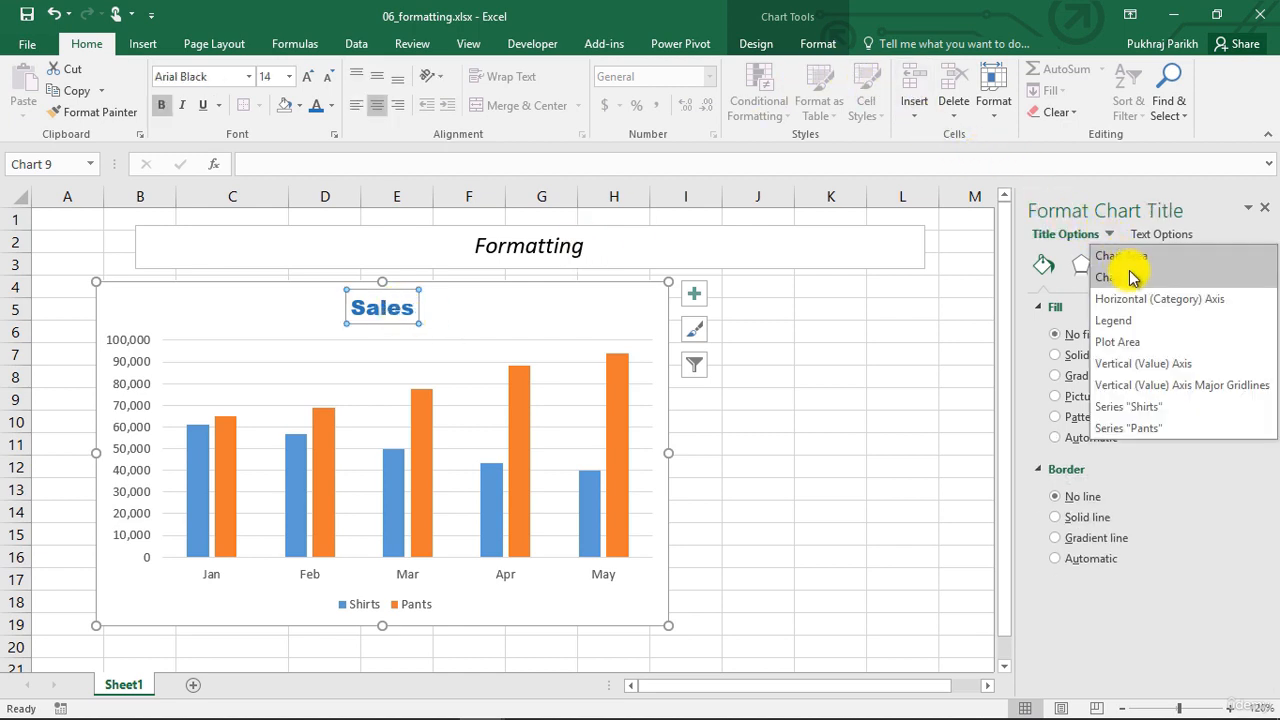
click(1143, 299)
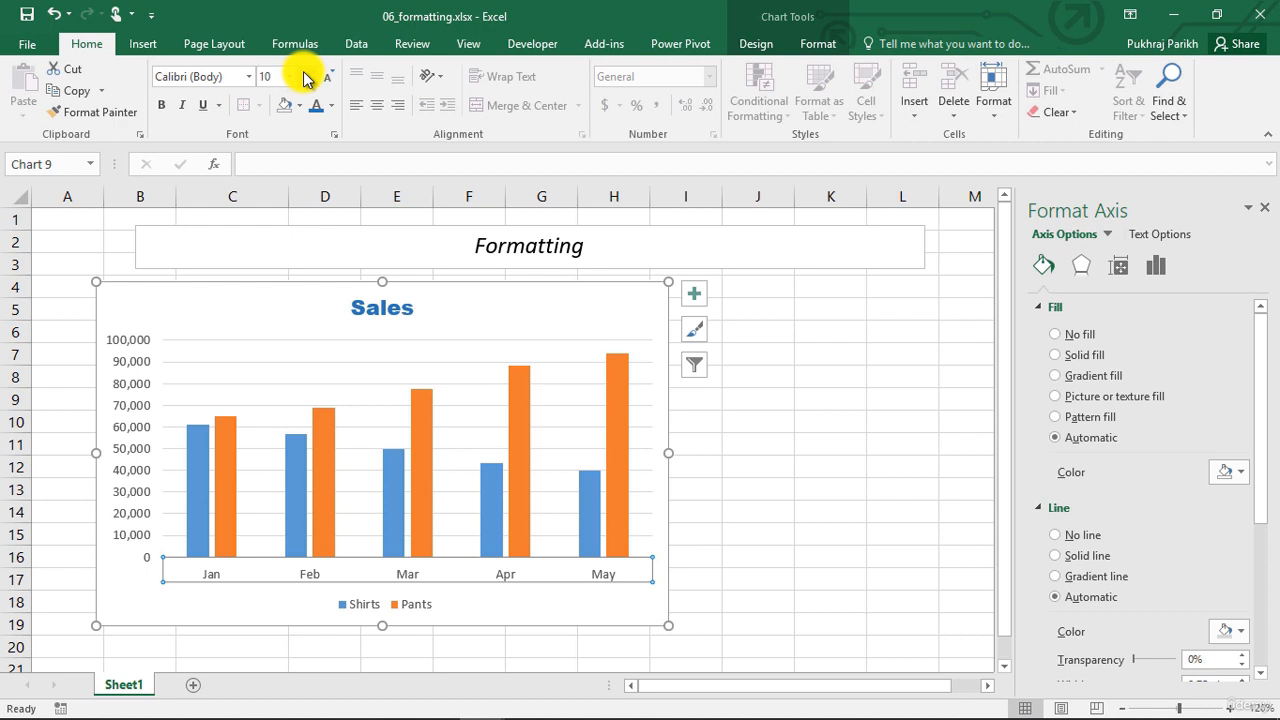
click(325, 78)
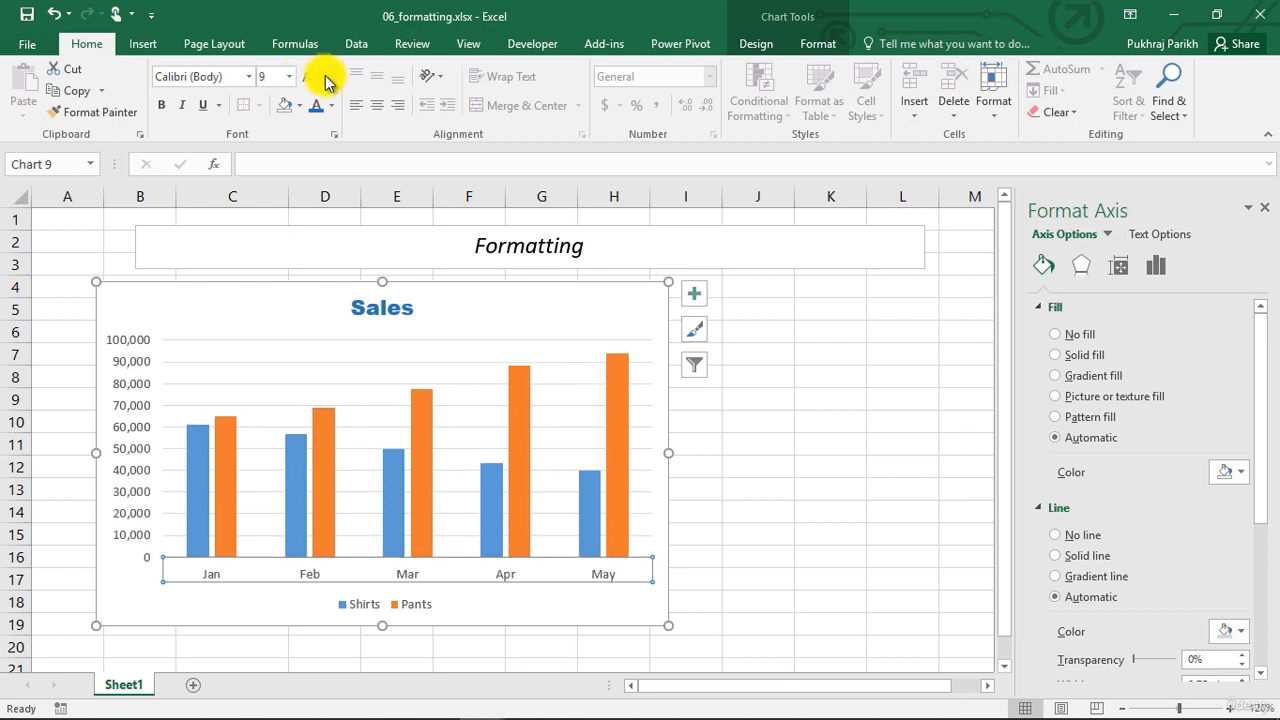
click(1153, 267)
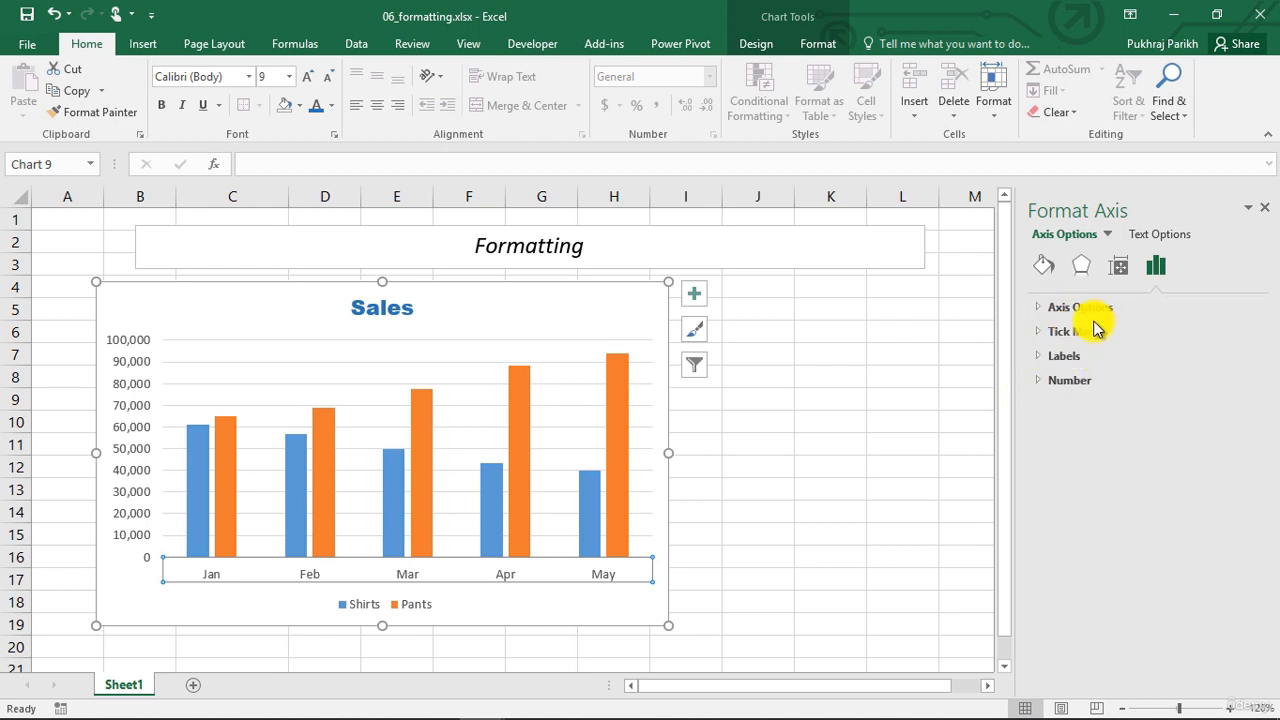
Select the chart legend and review its fill, border, shadow and position settings
click(1107, 236)
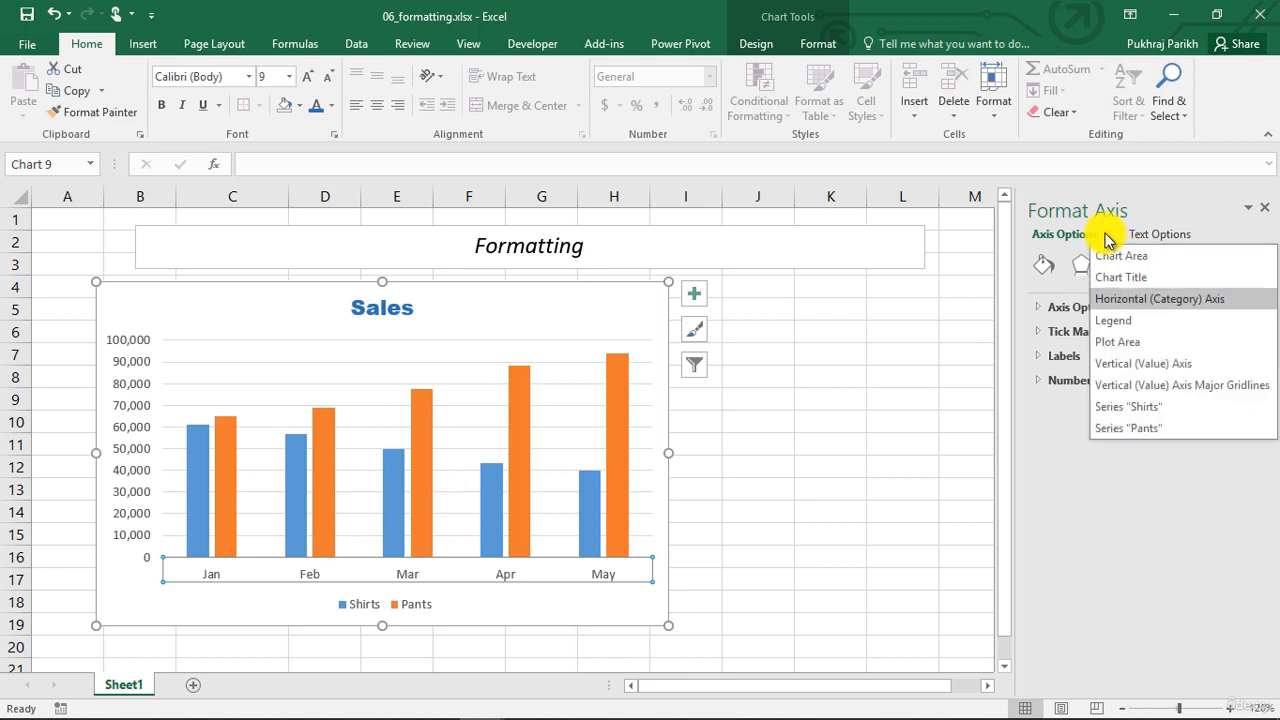
click(1117, 320)
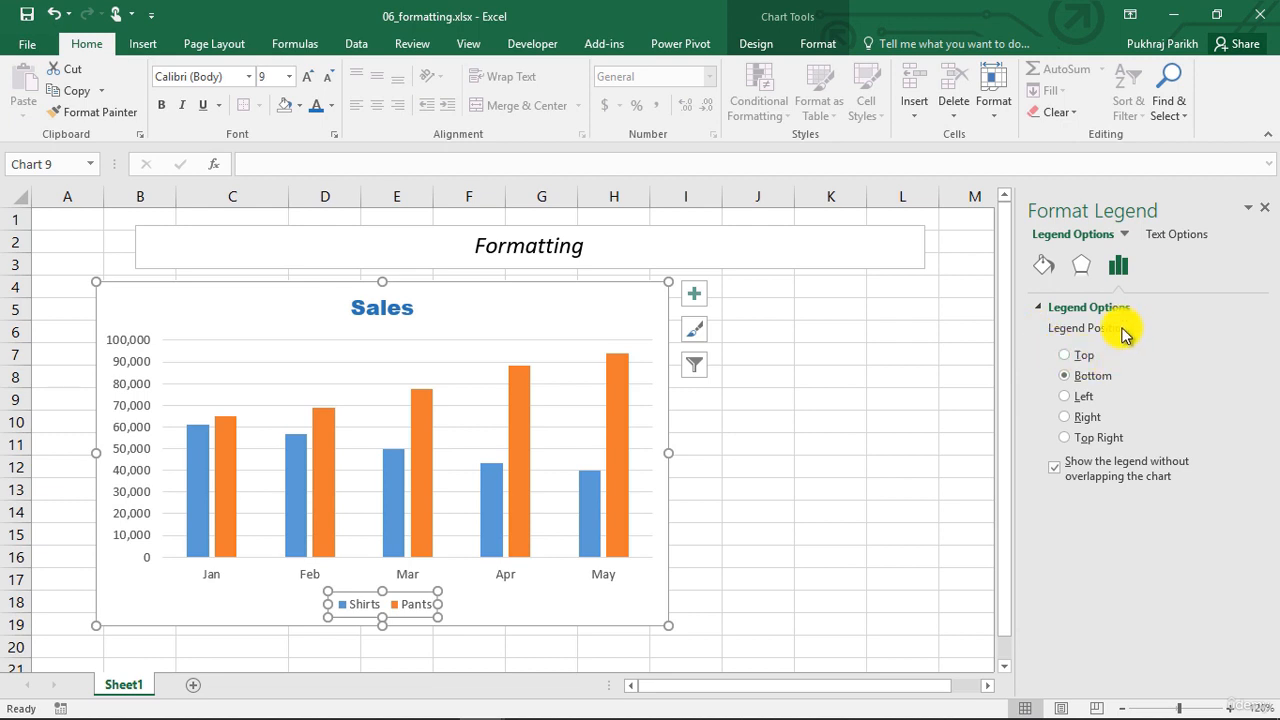
click(1043, 264)
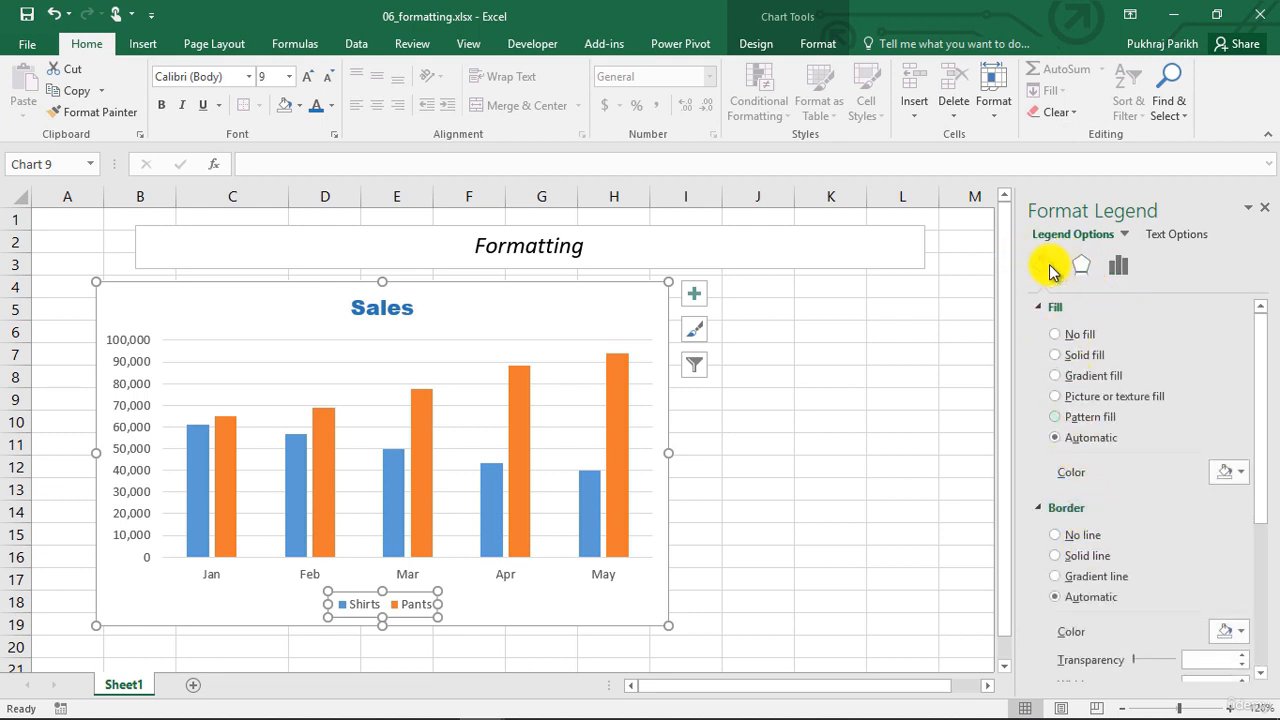
click(1081, 264)
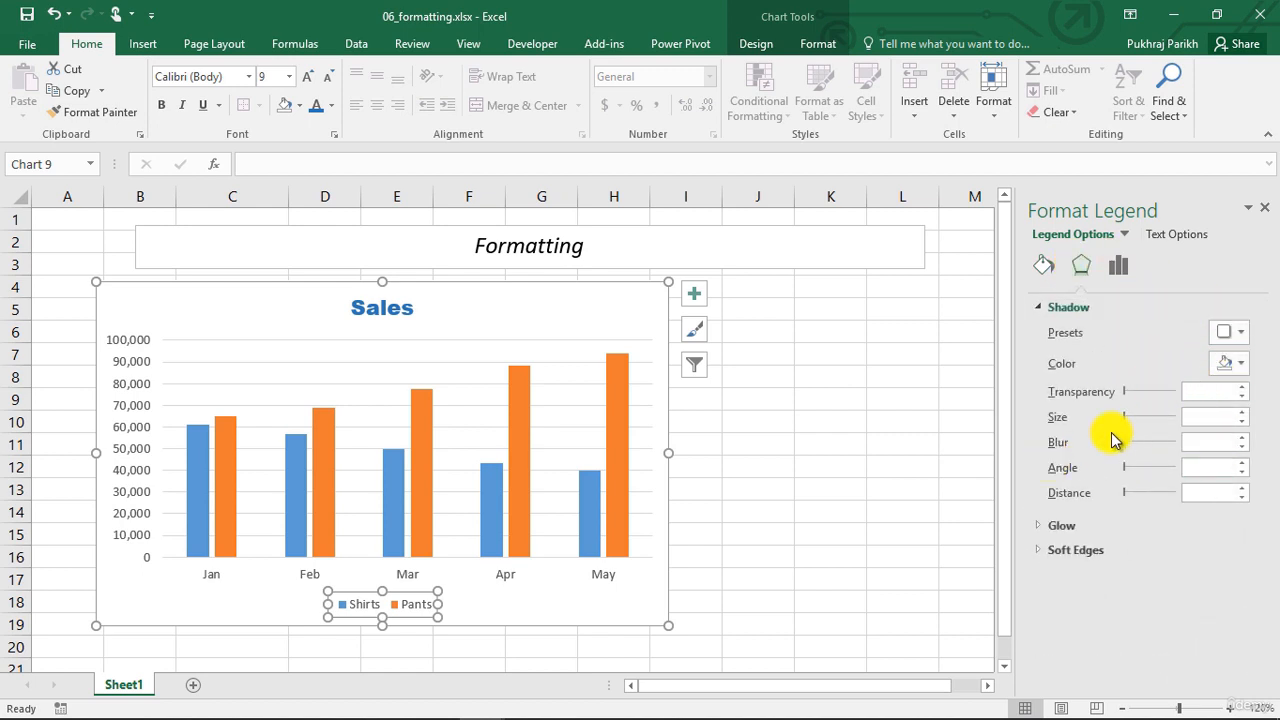
click(1120, 265)
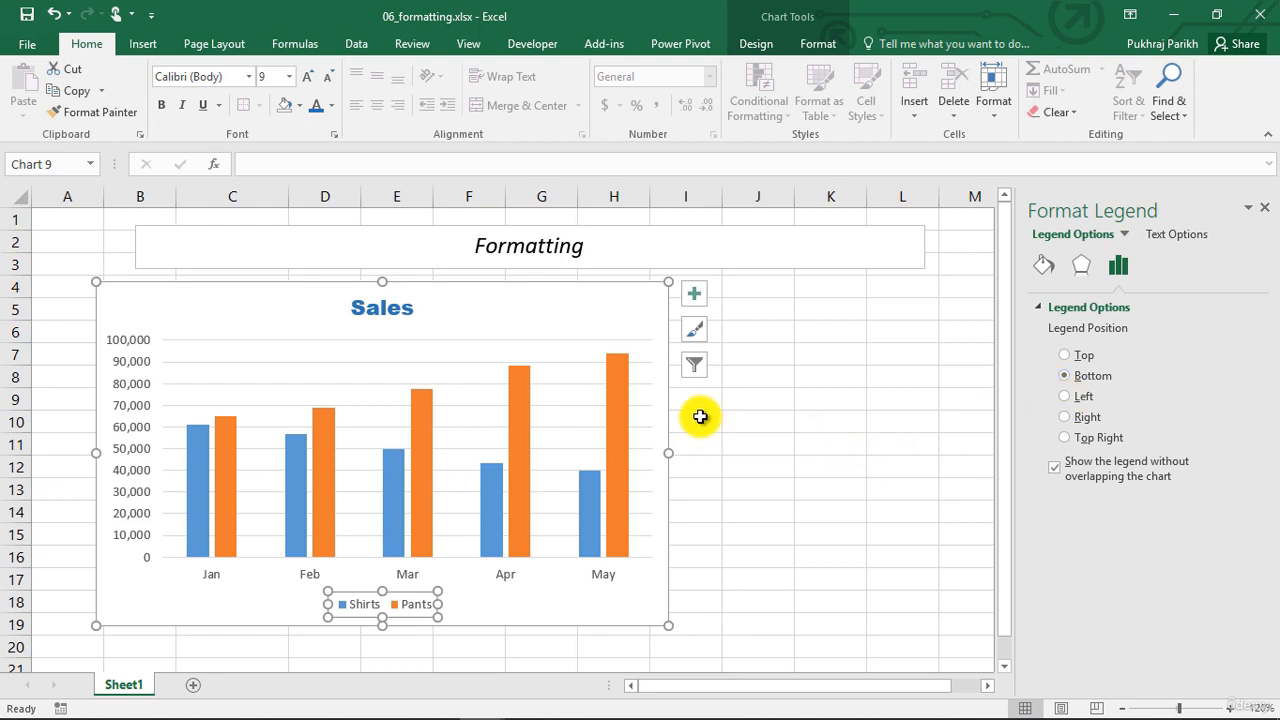
Try the Left and Top Right legend positions and overlapping the chart, and place the legend at Right without overlap
click(1065, 417)
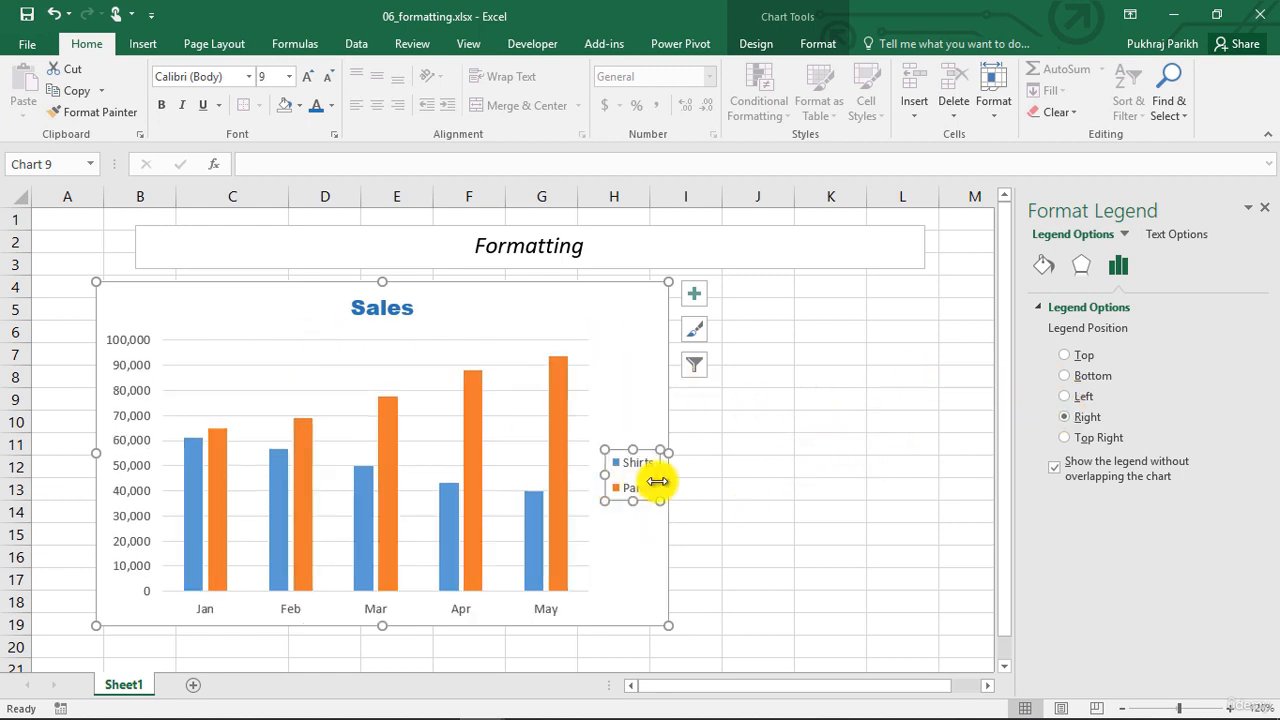
click(1064, 397)
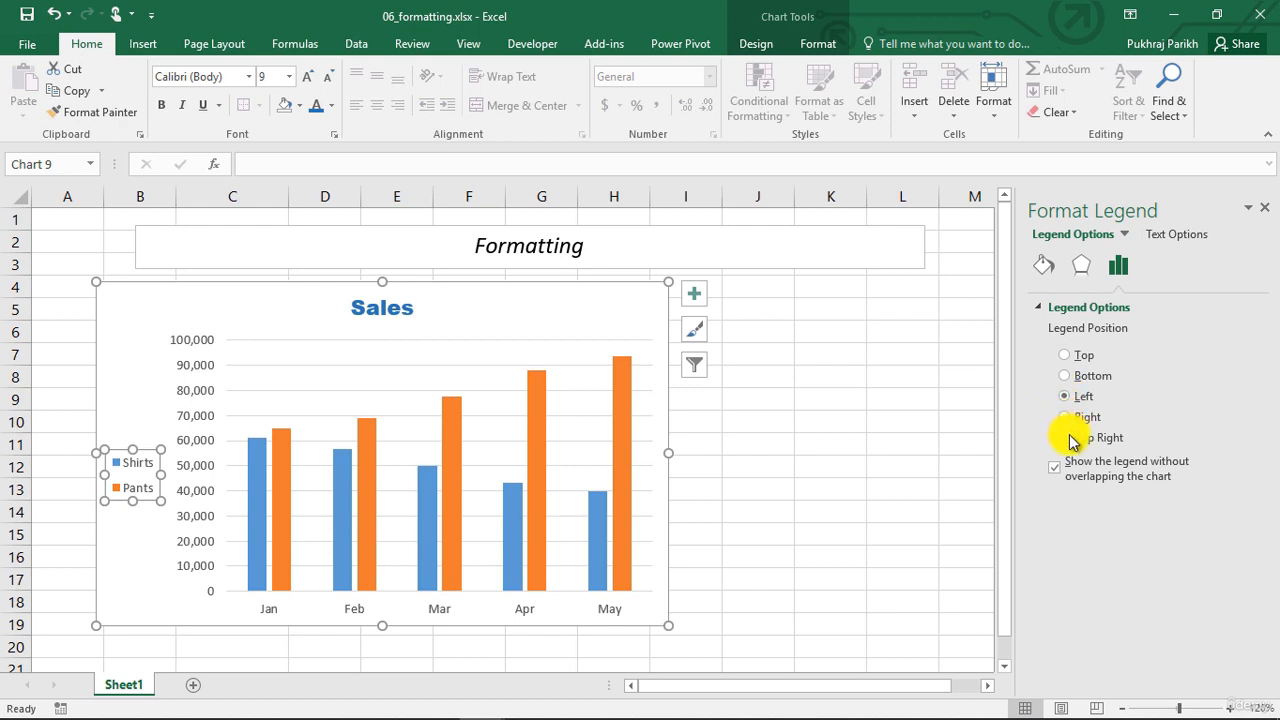
click(1064, 438)
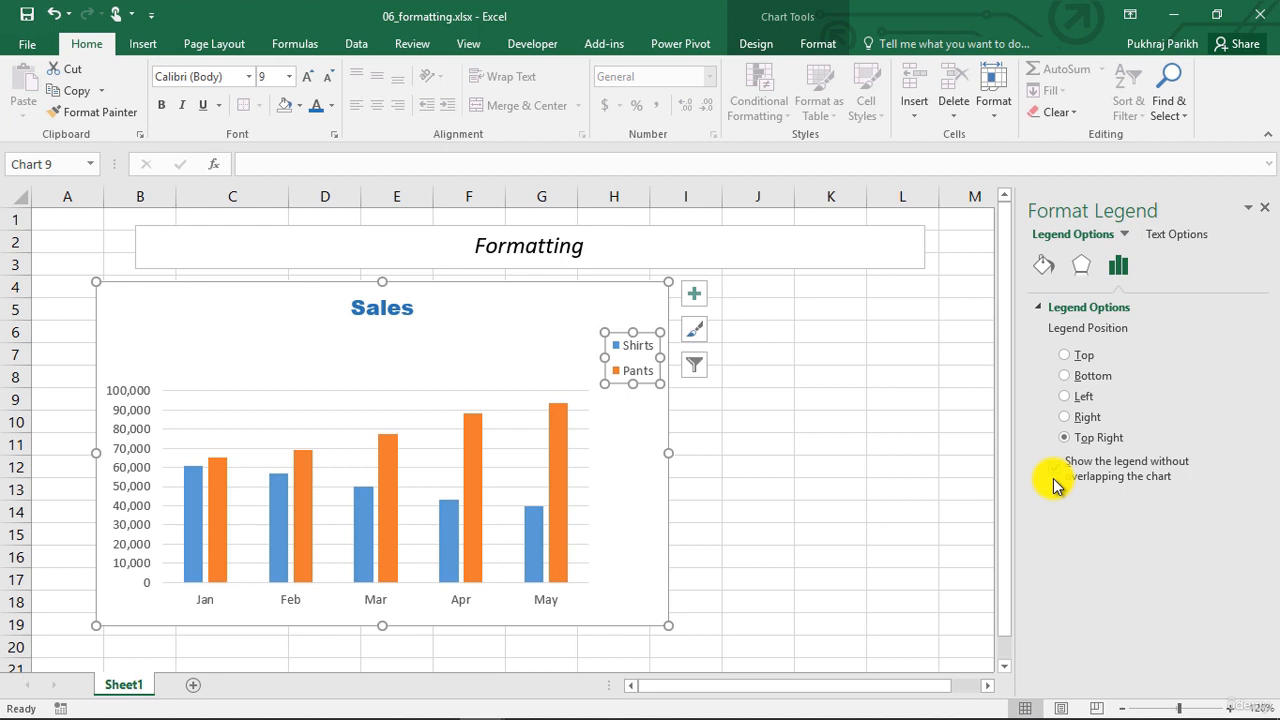
click(1054, 474)
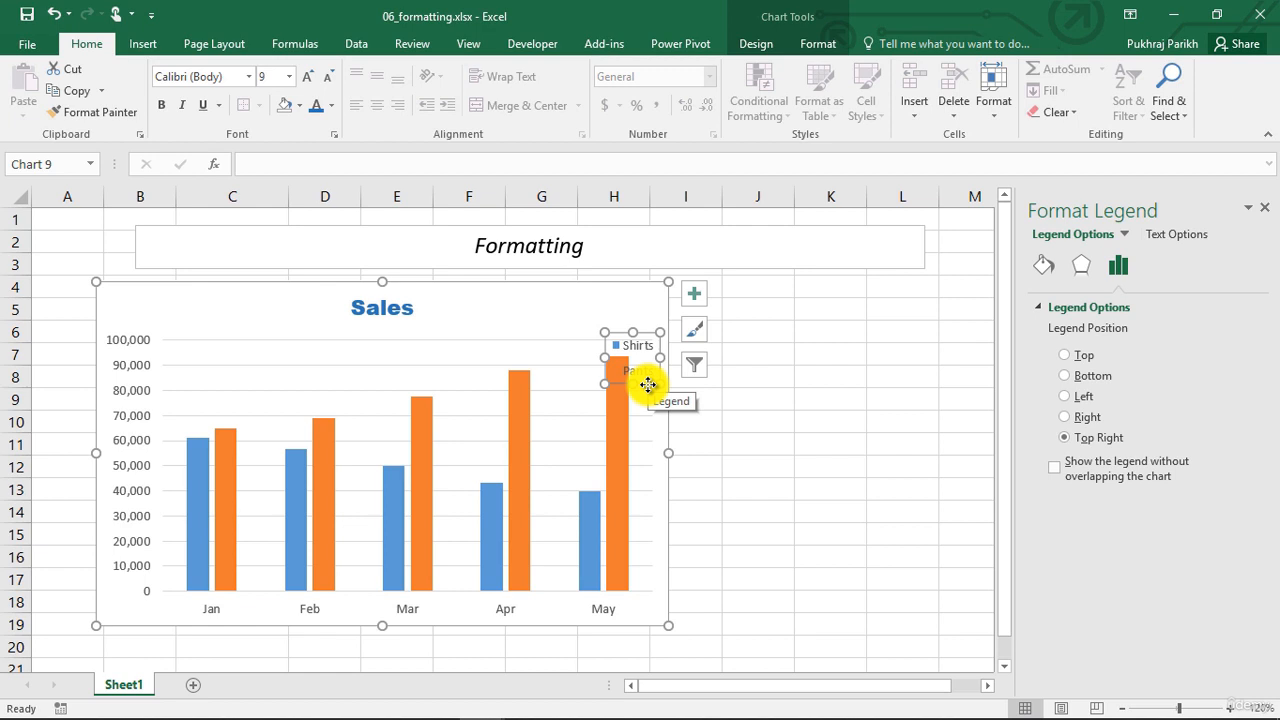
drag(648, 385, 647, 341)
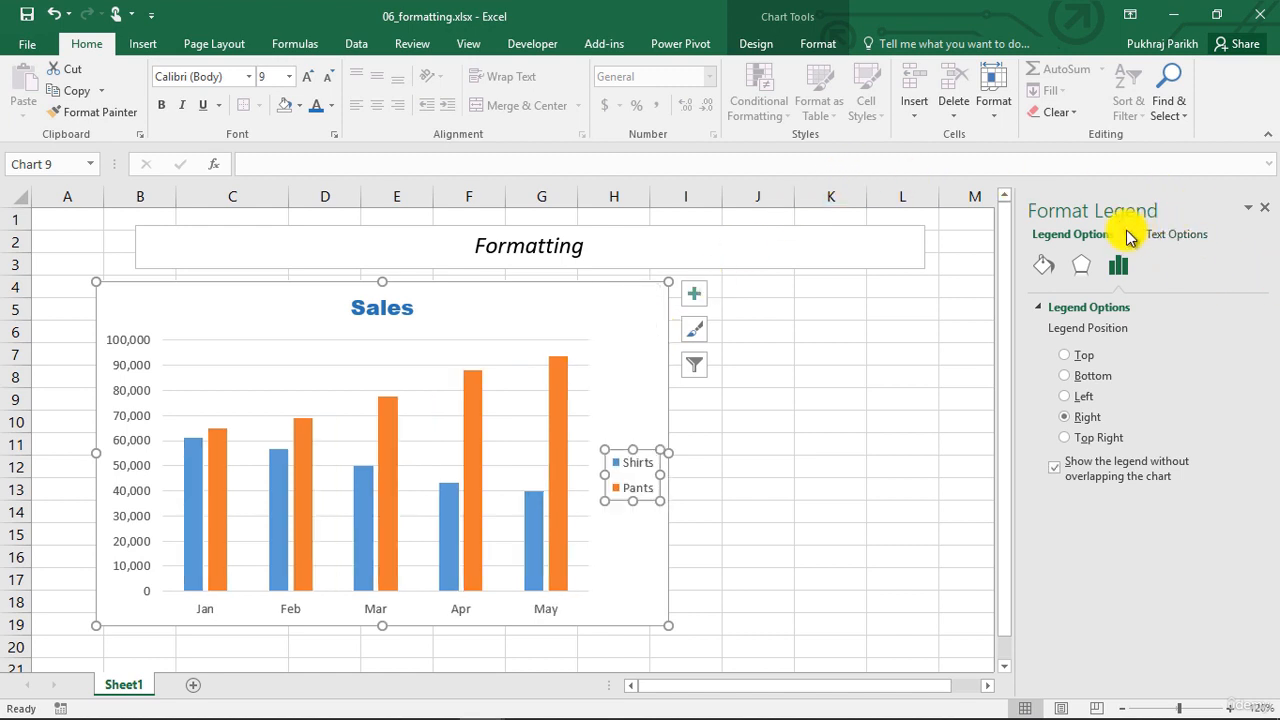
Try a solid fill on the chart's plot area and set its fill to No fill
click(1124, 234)
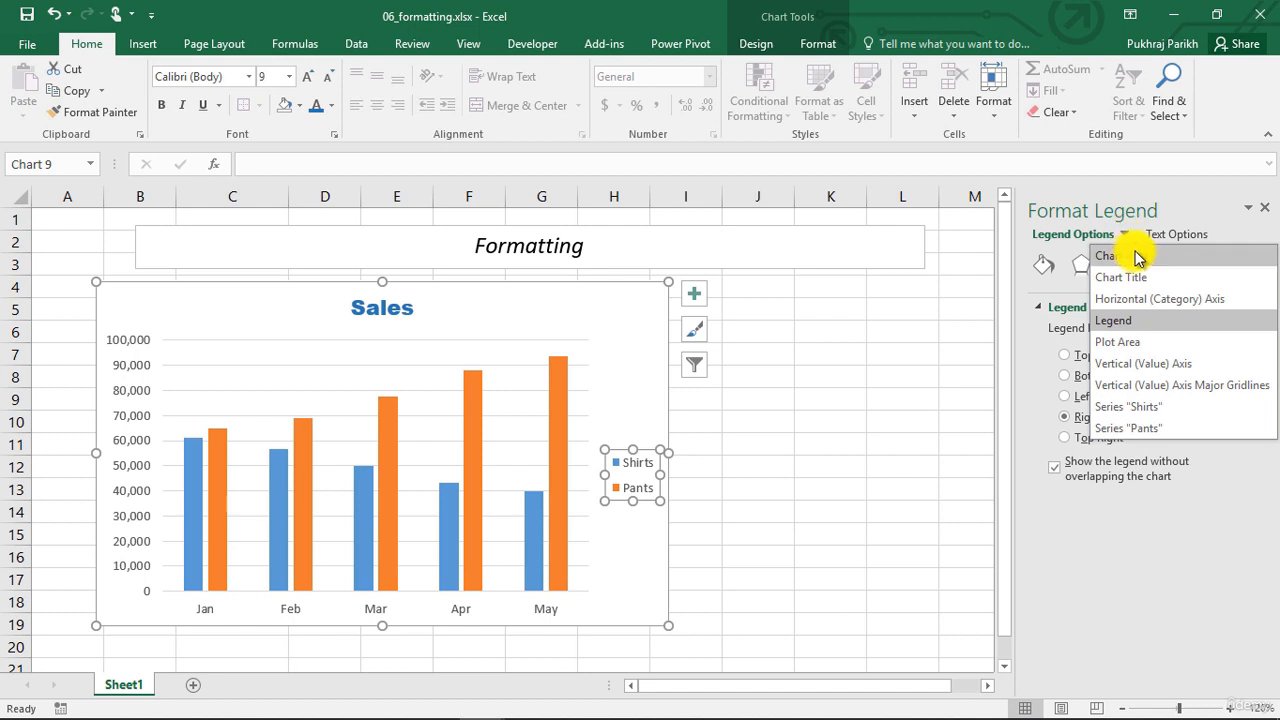
click(1117, 341)
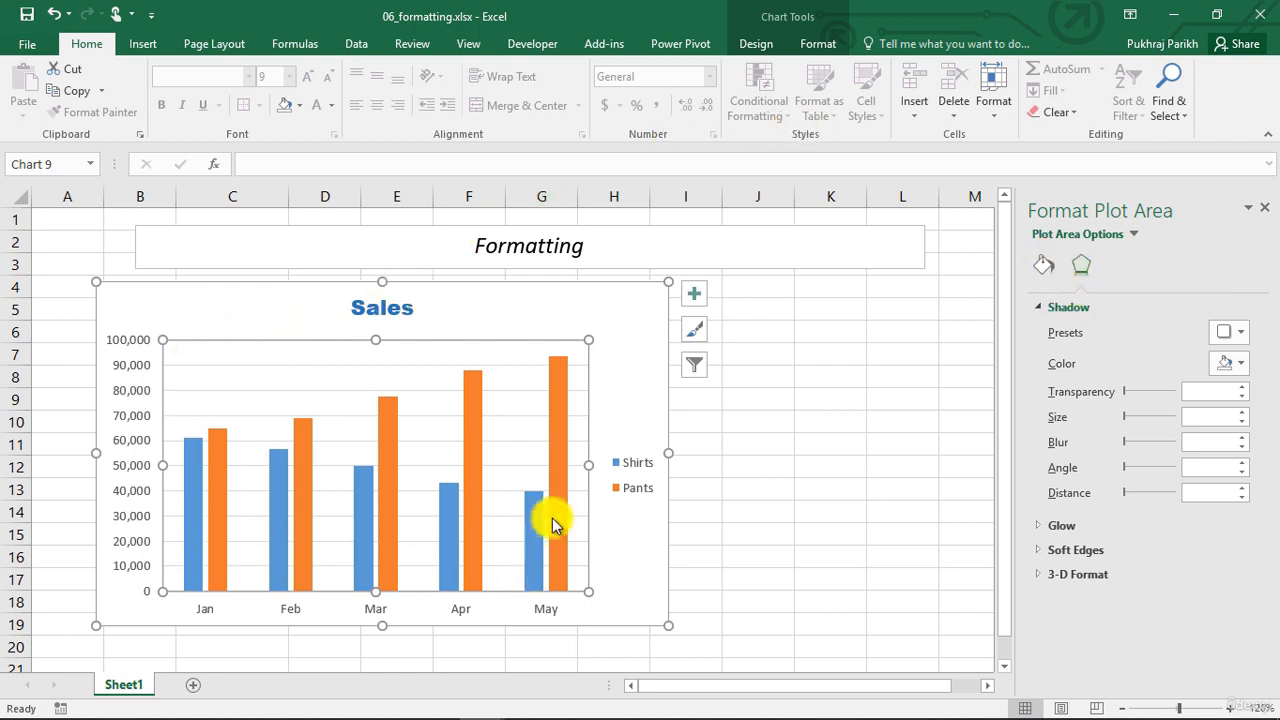
click(1050, 266)
scroll(1095, 512, down, 2)
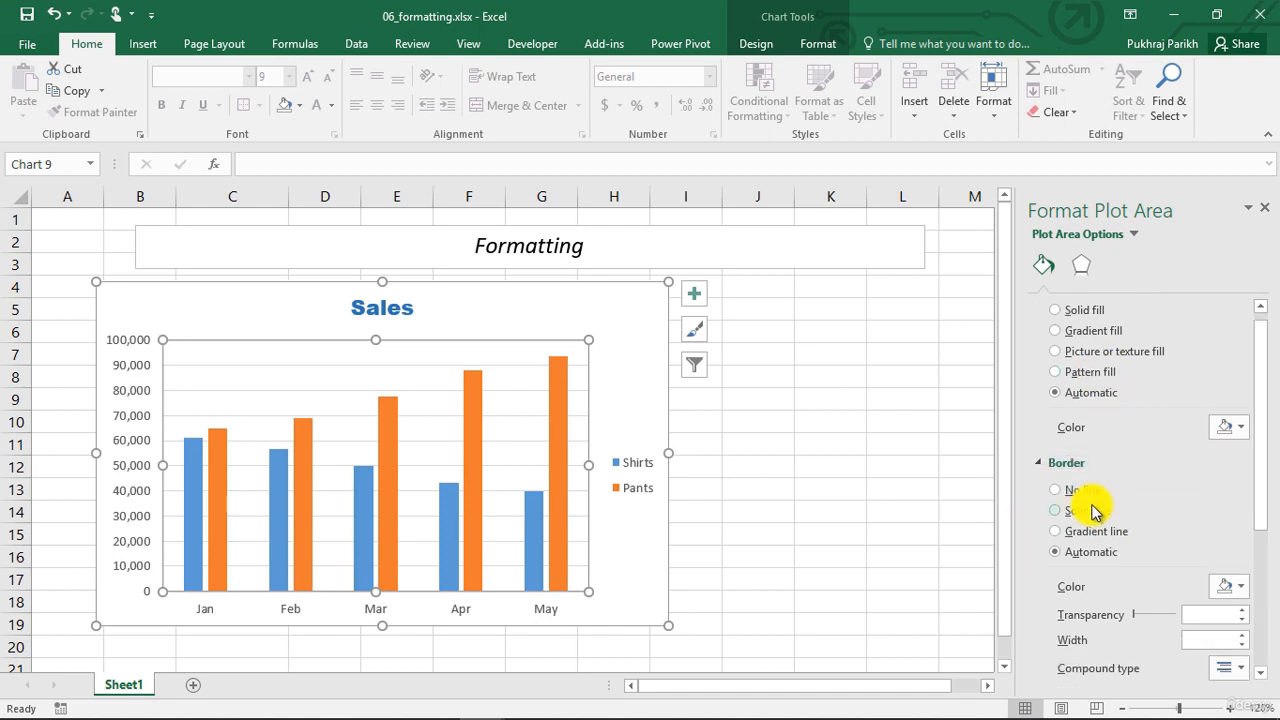
scroll(1093, 505, down, 1)
scroll(1090, 500, up, 3)
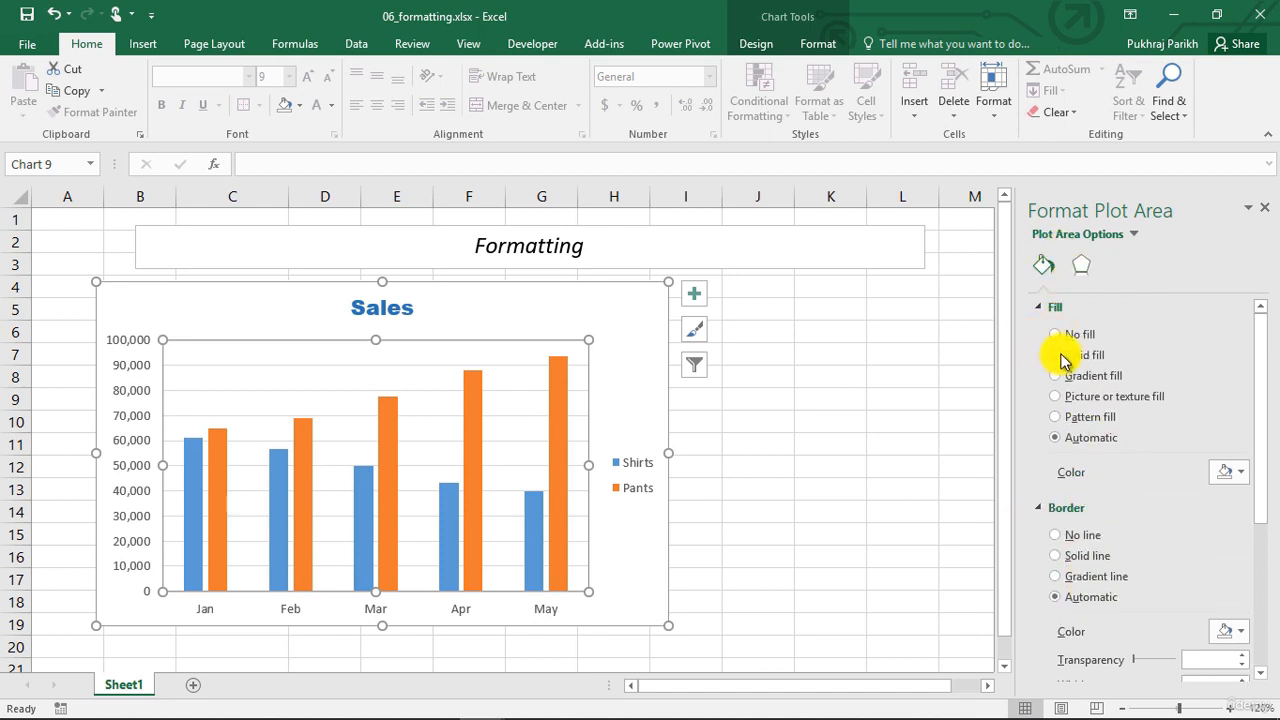
click(1056, 355)
click(1058, 336)
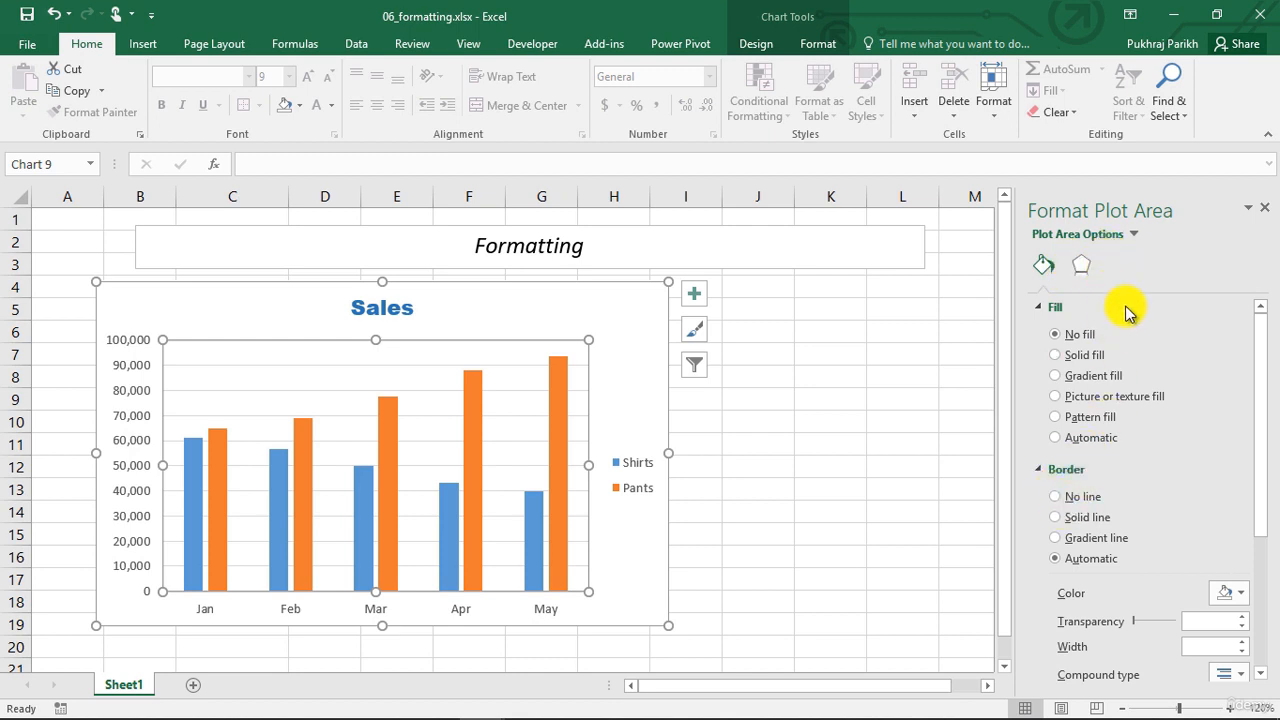
Select the chart's vertical (value) axis, look through its effects and size settings, and show its axis-specific options
click(1135, 238)
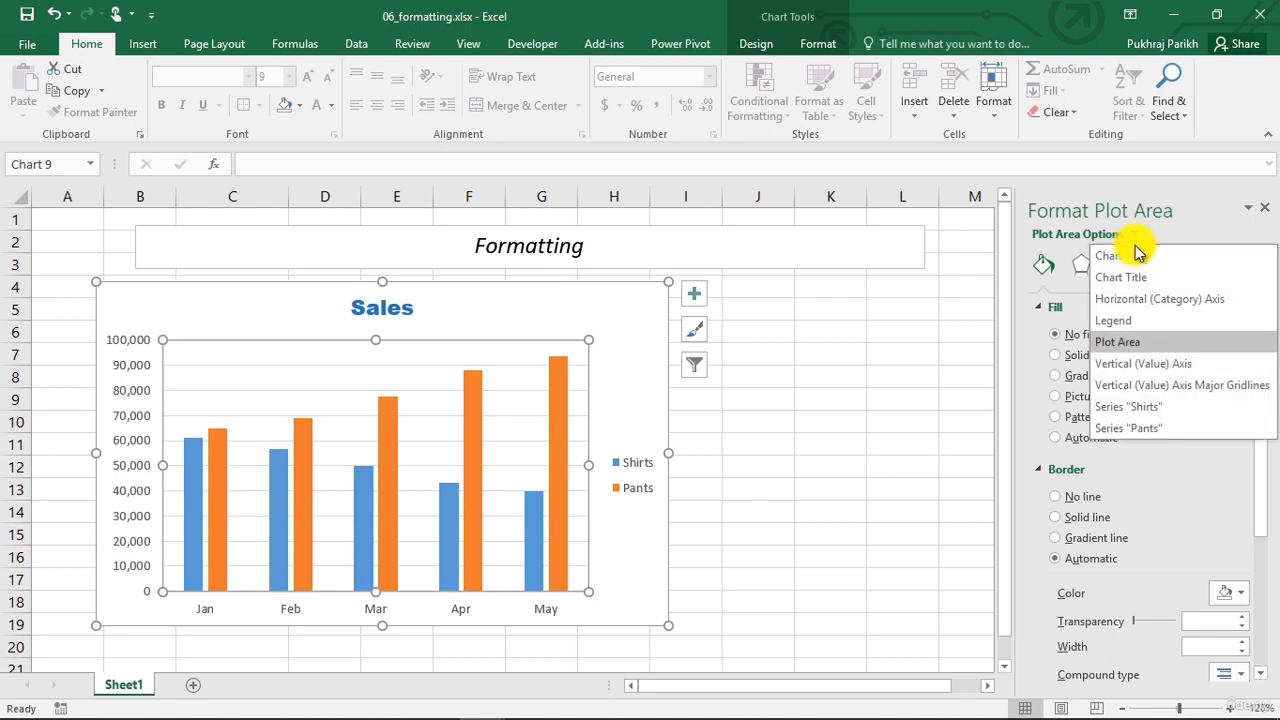
click(1148, 363)
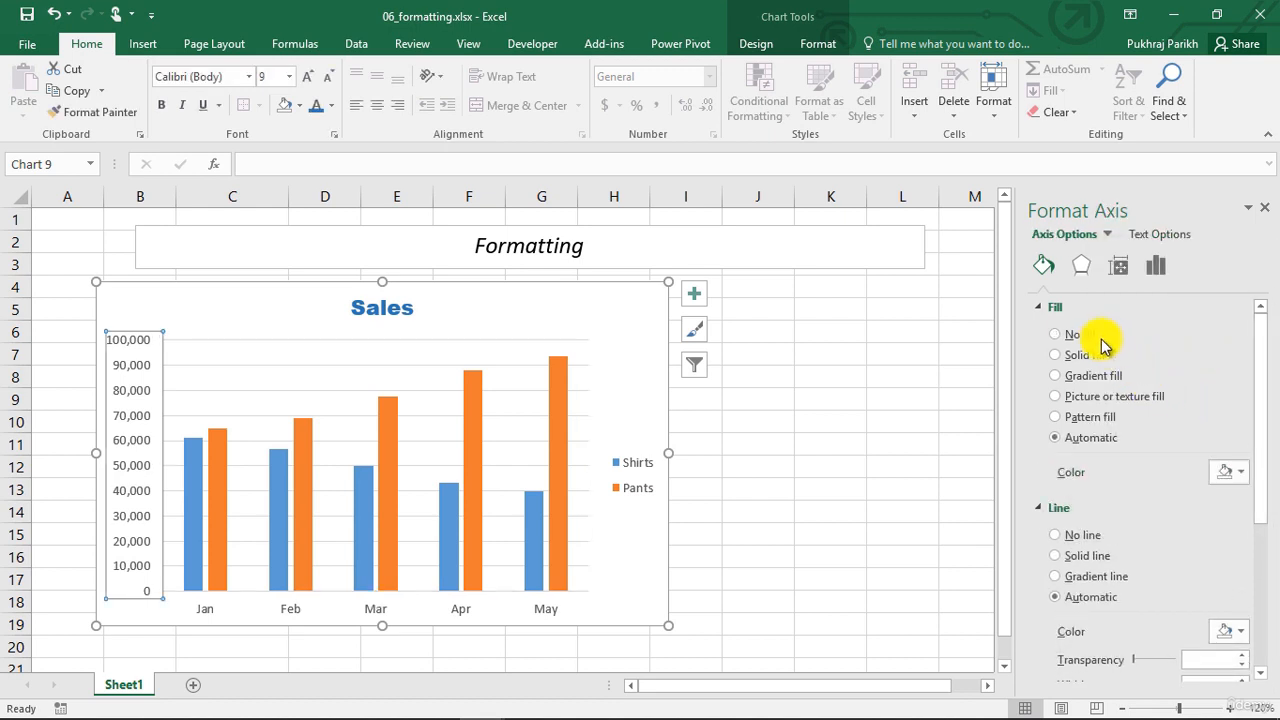
click(1083, 267)
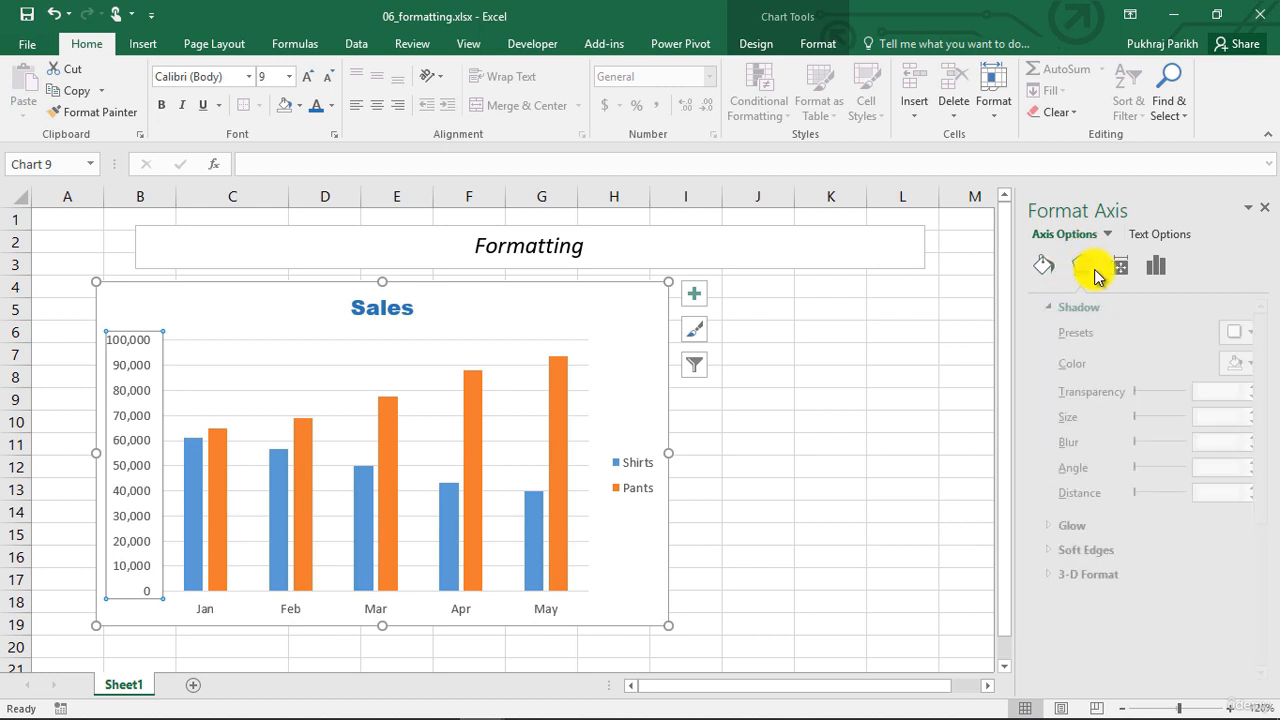
click(1121, 266)
click(1160, 268)
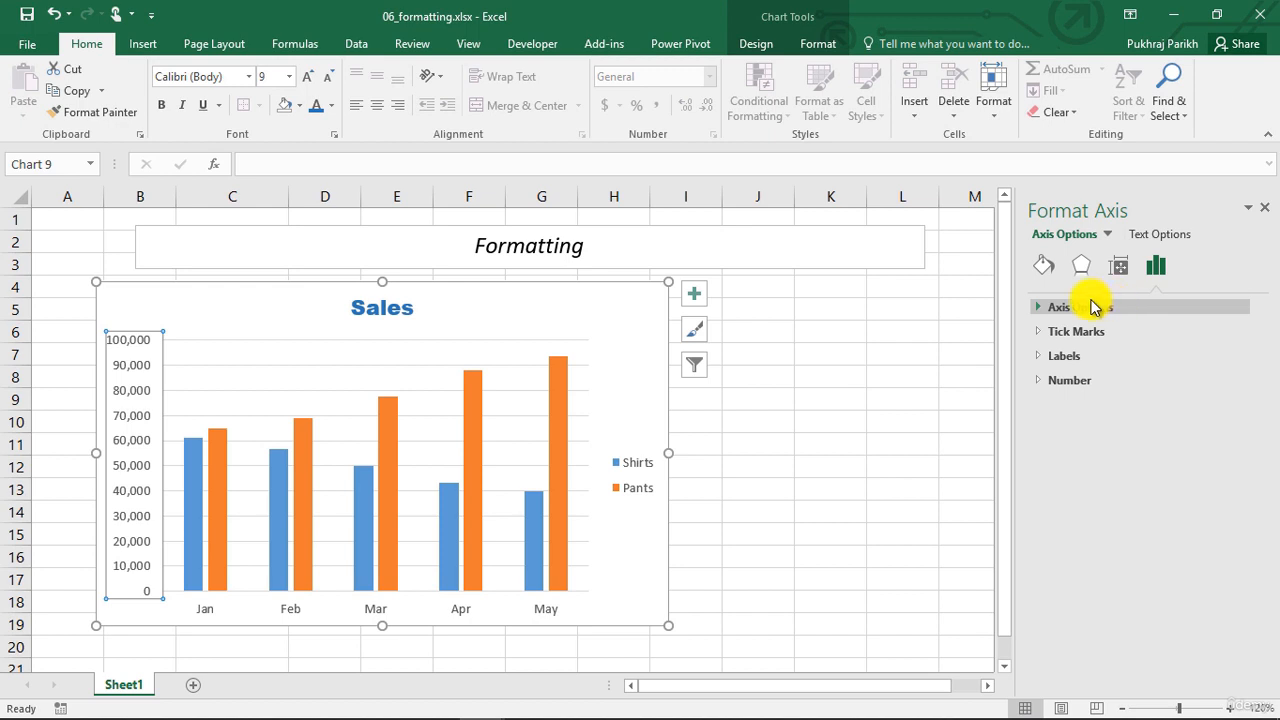
Set the vertical axis bounds to a minimum of 30000 and a maximum of 95000
click(1040, 310)
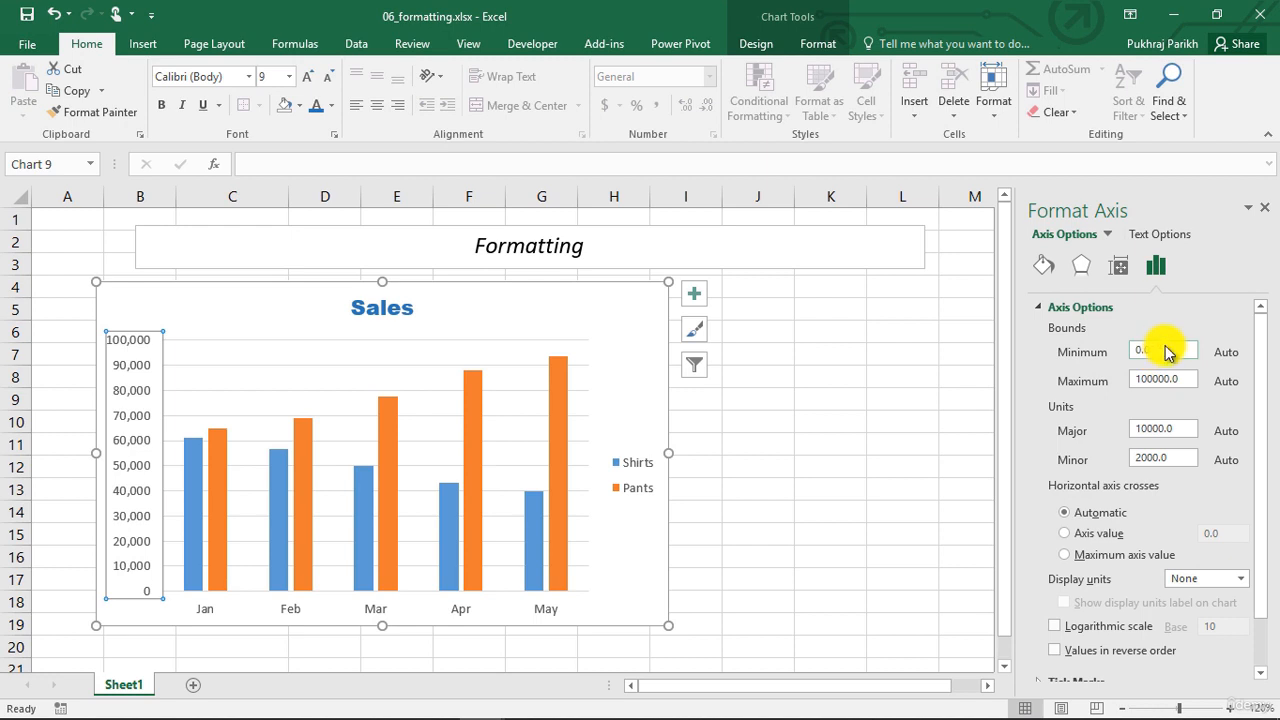
drag(1150, 352, 1124, 349)
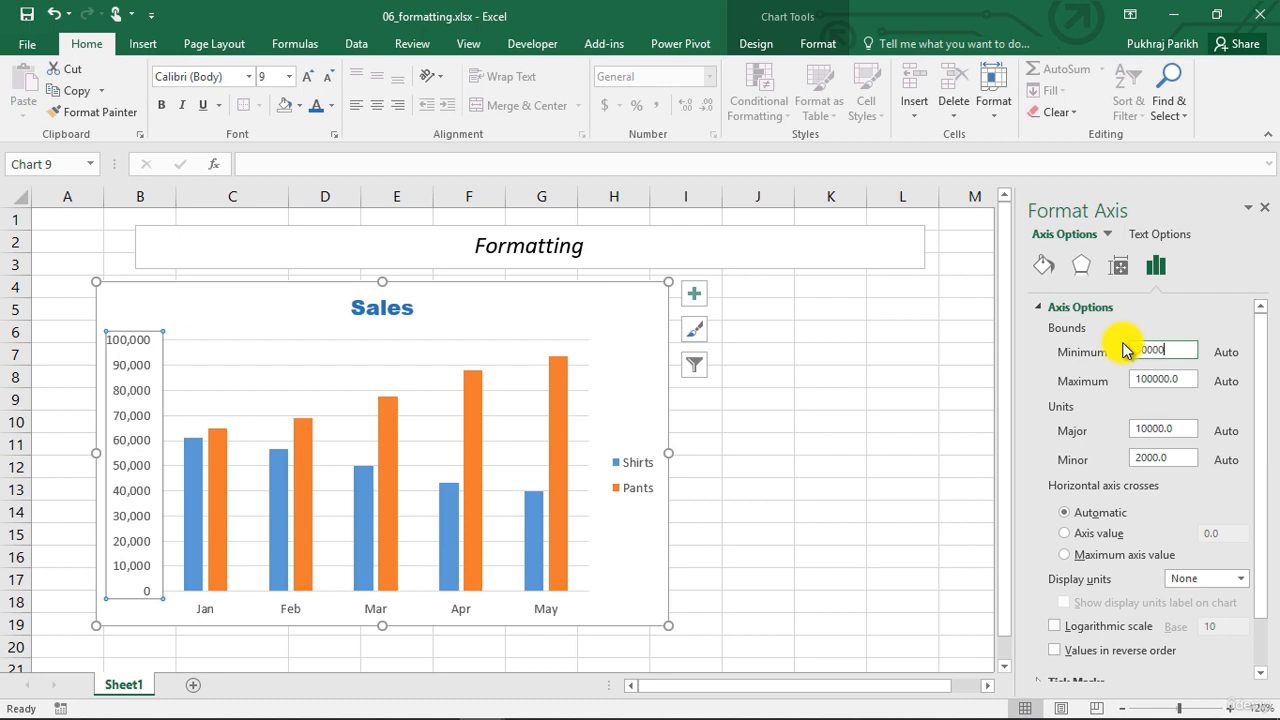
drag(1186, 381, 1123, 378)
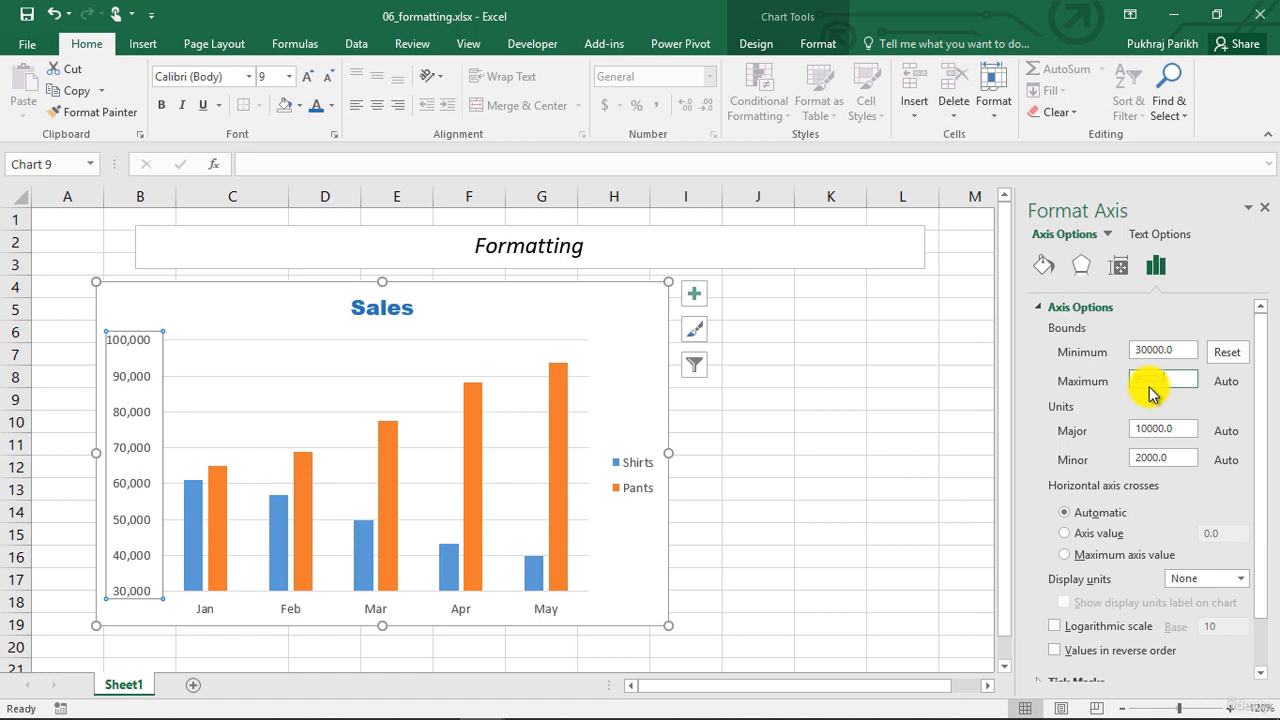
key(Return)
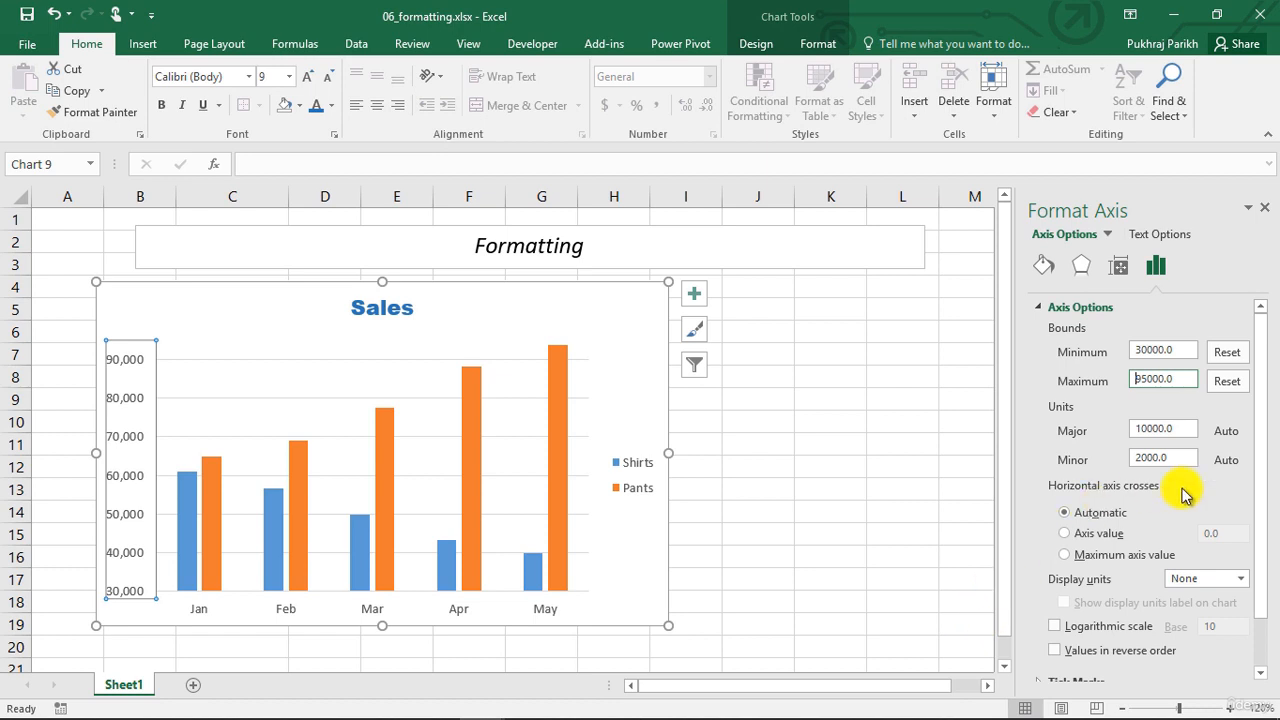
Set the vertical axis number format to 2 decimal places
click(1040, 312)
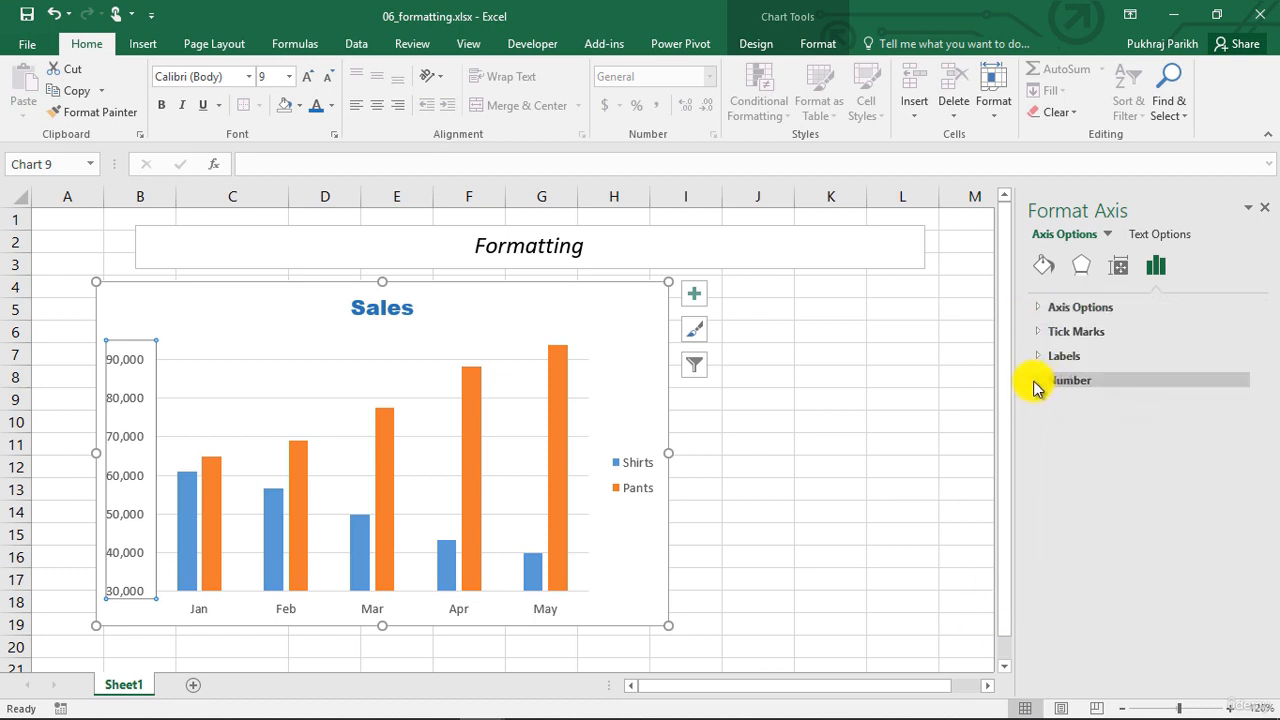
click(1046, 382)
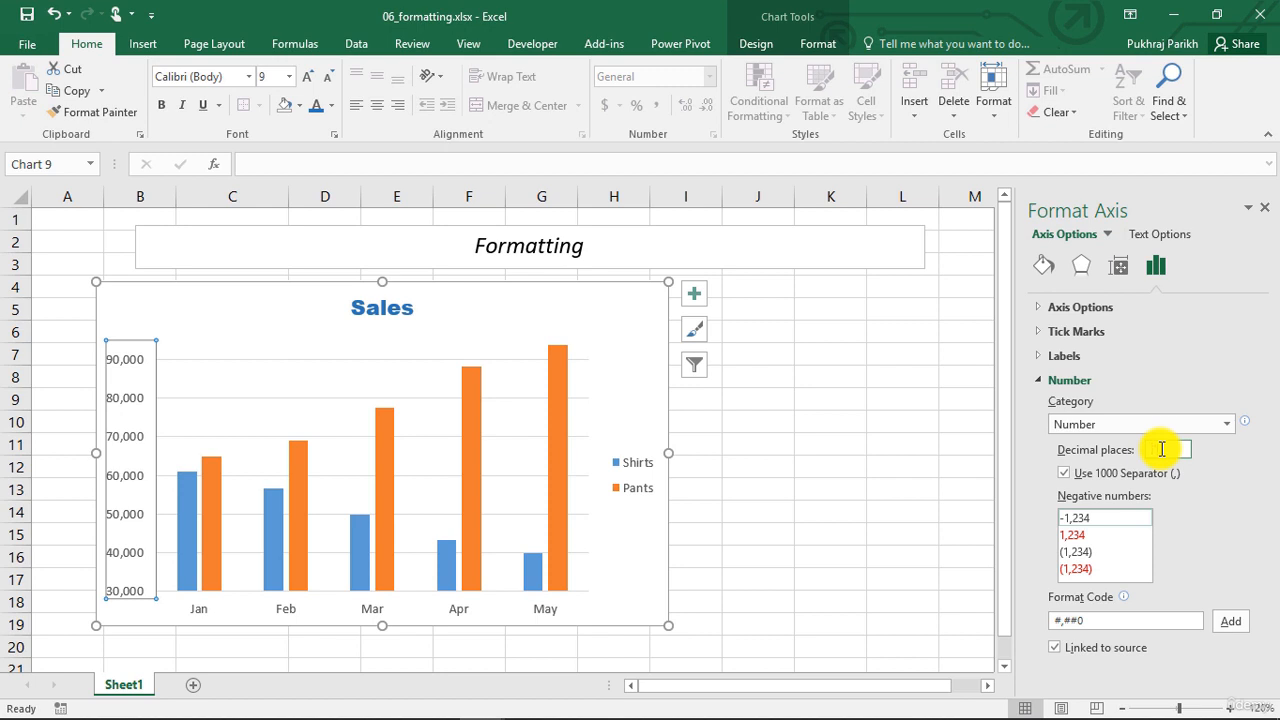
text(2)
key(Return)
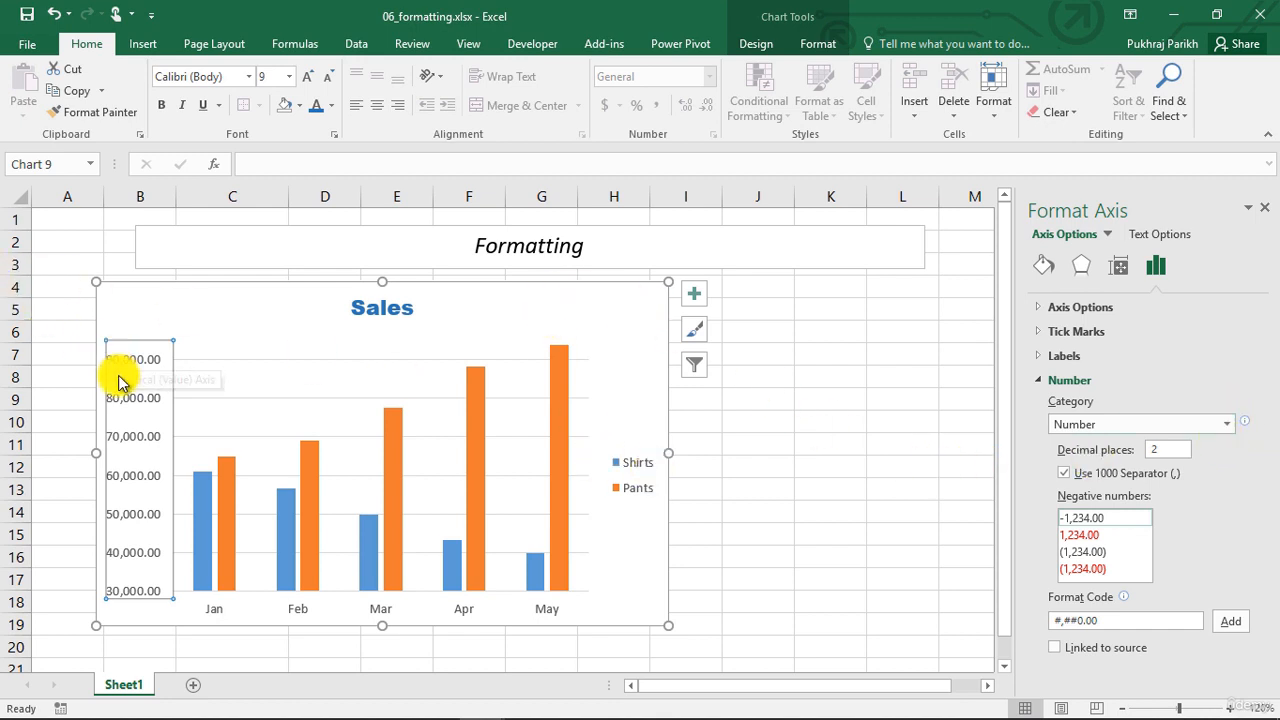
Change the vertical axis number category to Accounting and open the list of currency symbols
click(1226, 424)
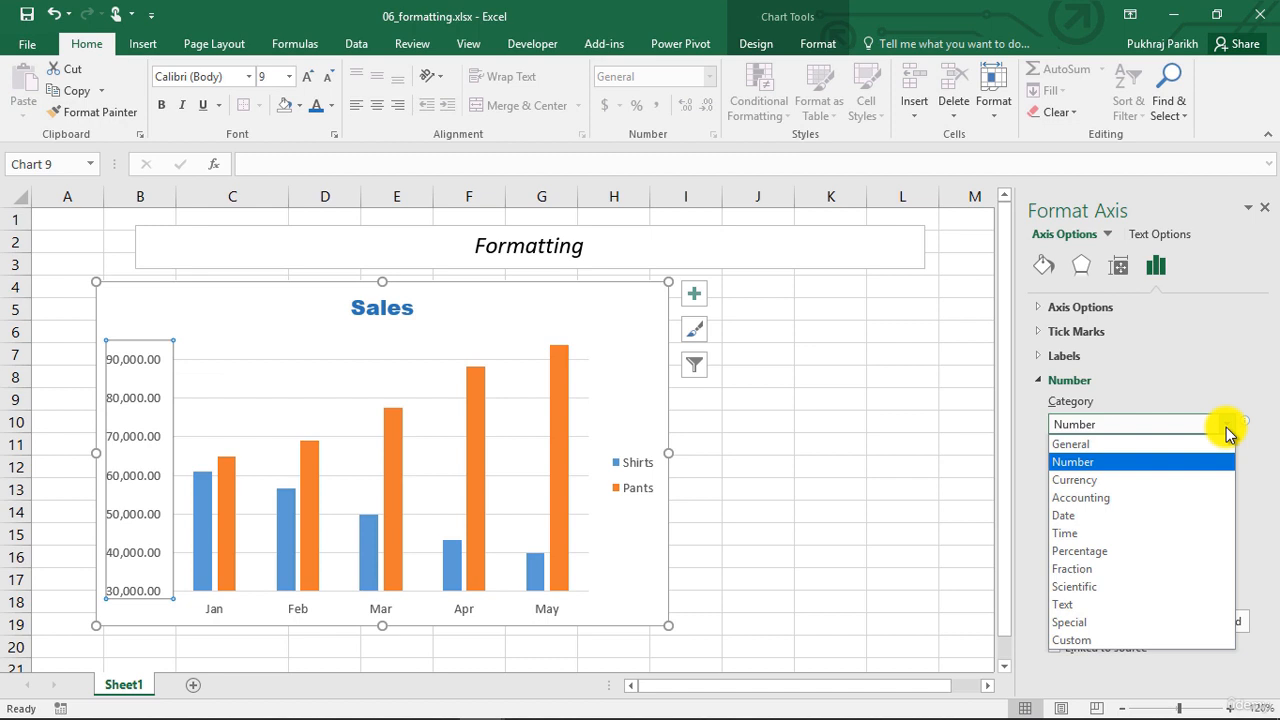
click(1201, 508)
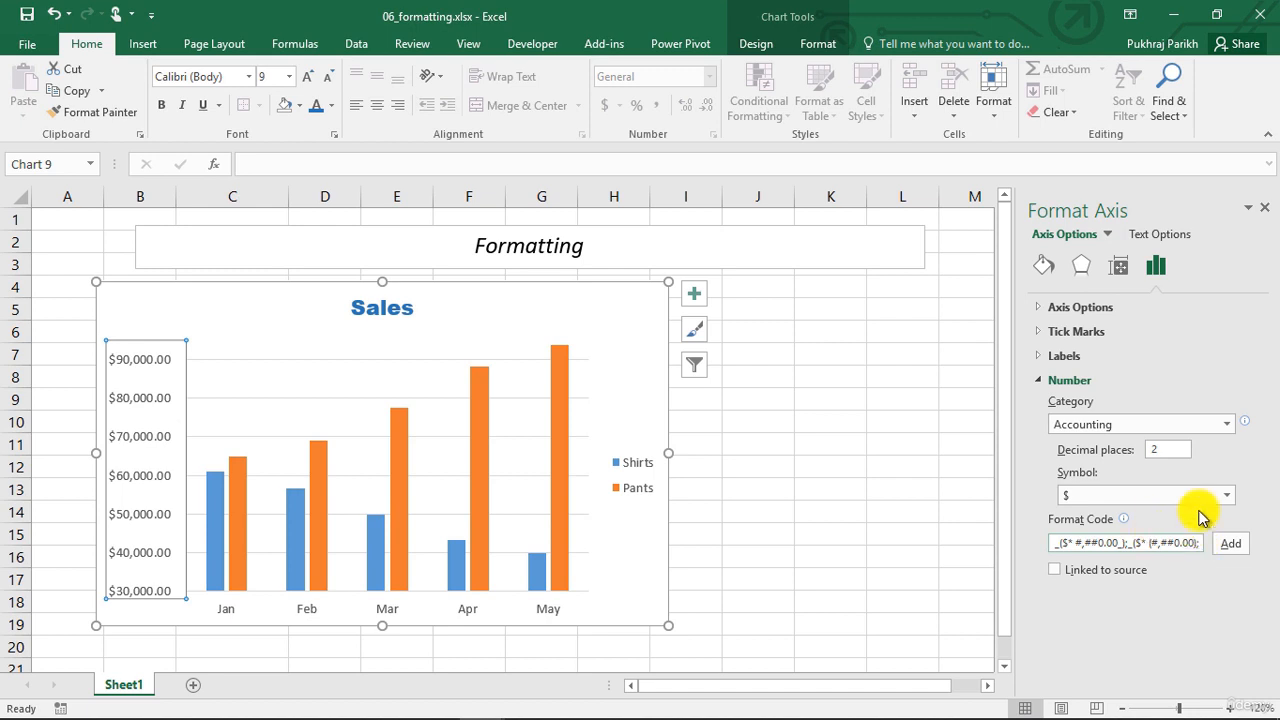
click(1228, 502)
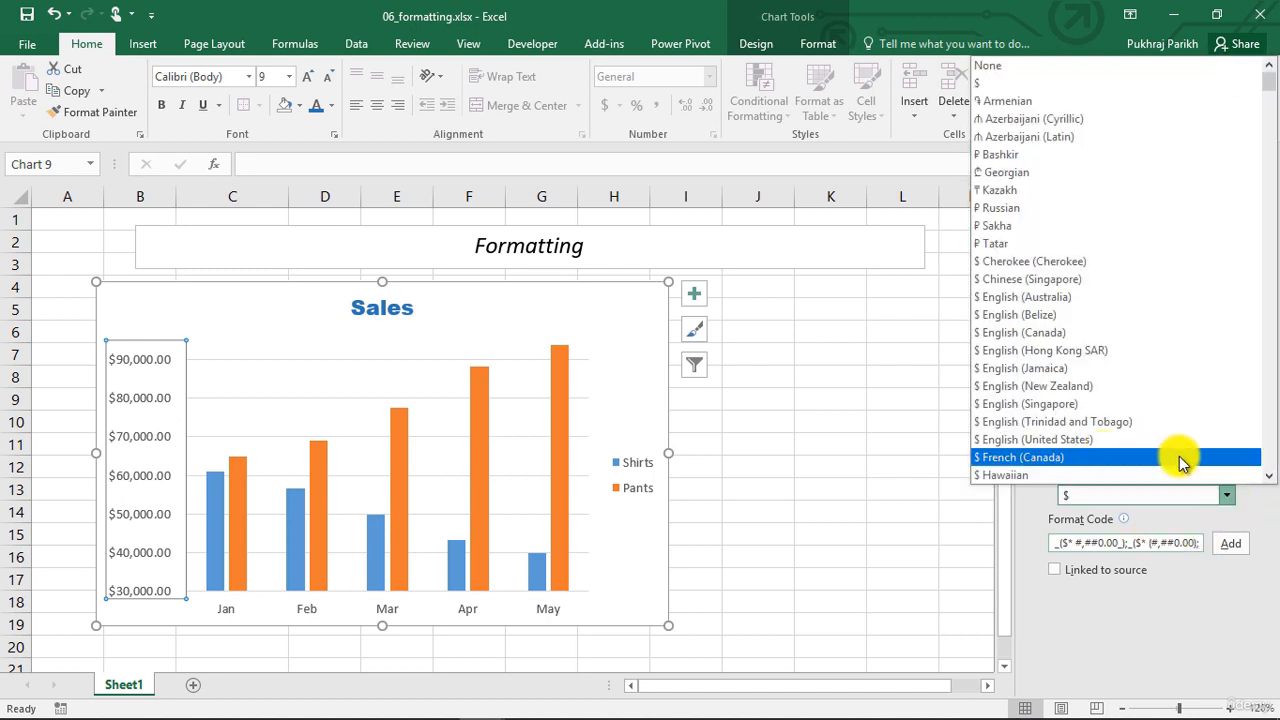